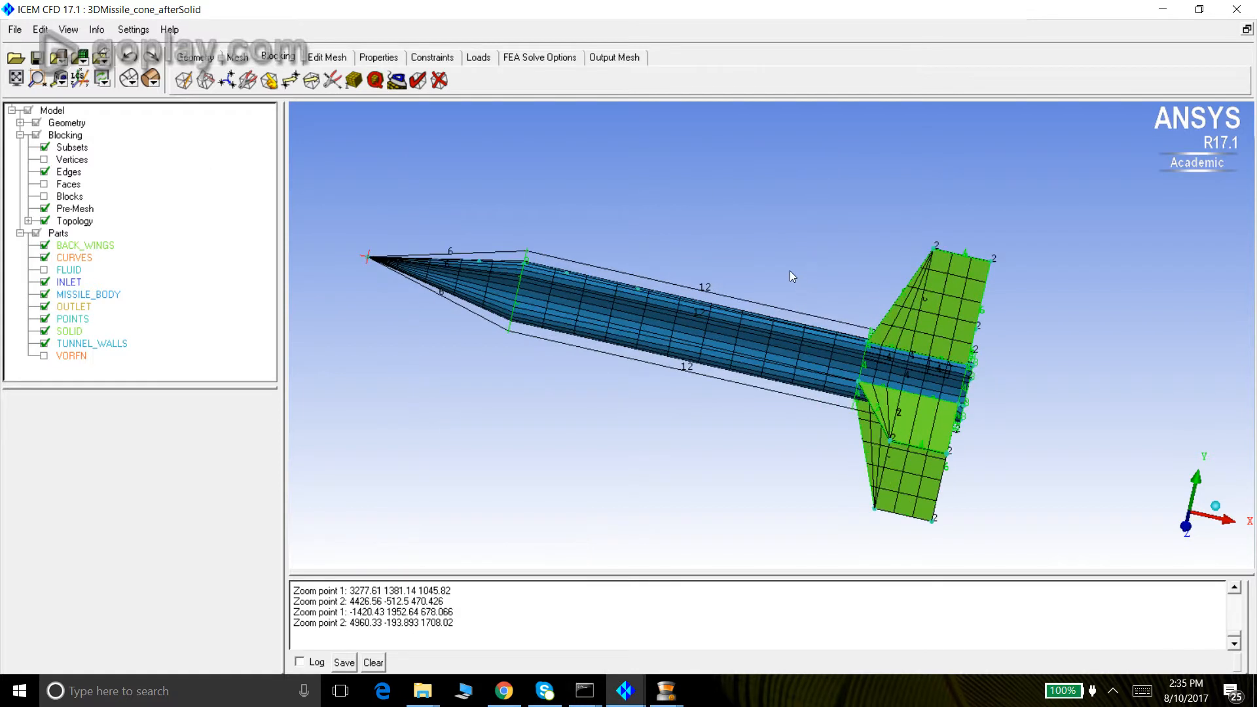
{"action": "left_click", "coordinate": [1113, 691]}
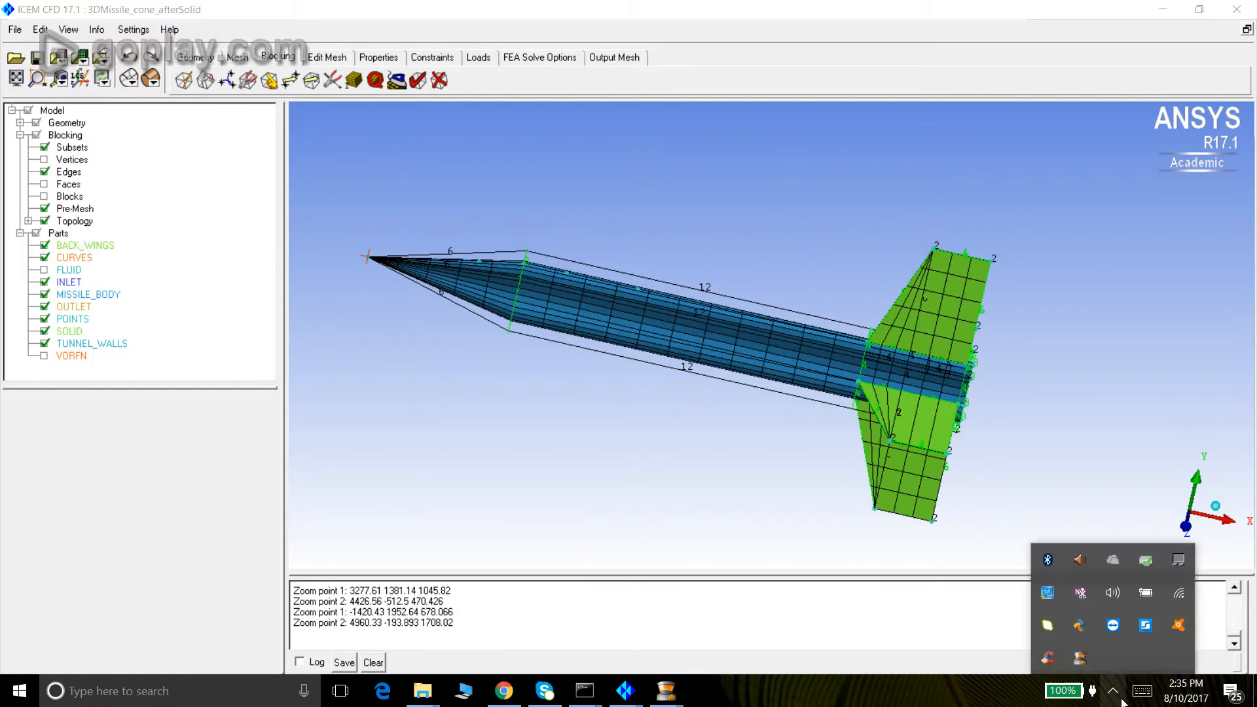
{"action": "left_click", "coordinate": [1080, 662]}
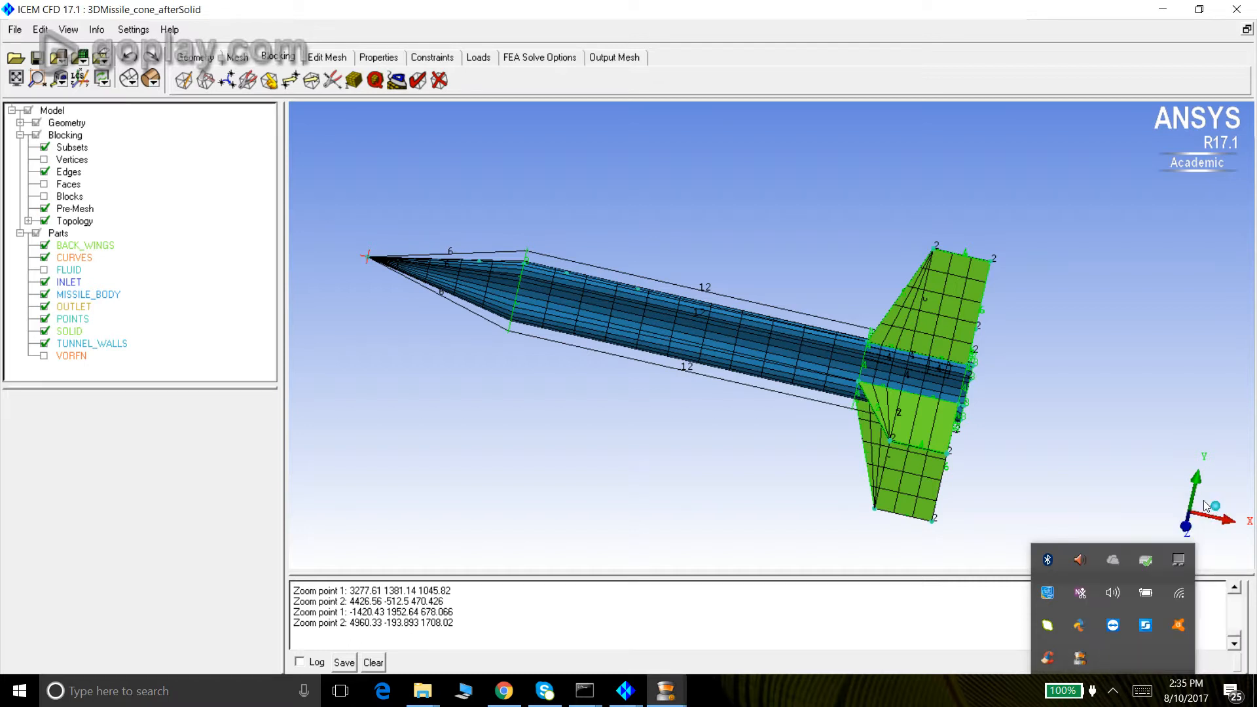
{"action": "left_click_drag", "start_coordinate": [918, 382], "coordinate": [949, 290]}
{"action": "scroll", "coordinate": [949, 289], "scroll_direction": "up", "scroll_amount": 2}
{"action": "scroll", "coordinate": [960, 266], "scroll_direction": "up", "scroll_amount": 2}
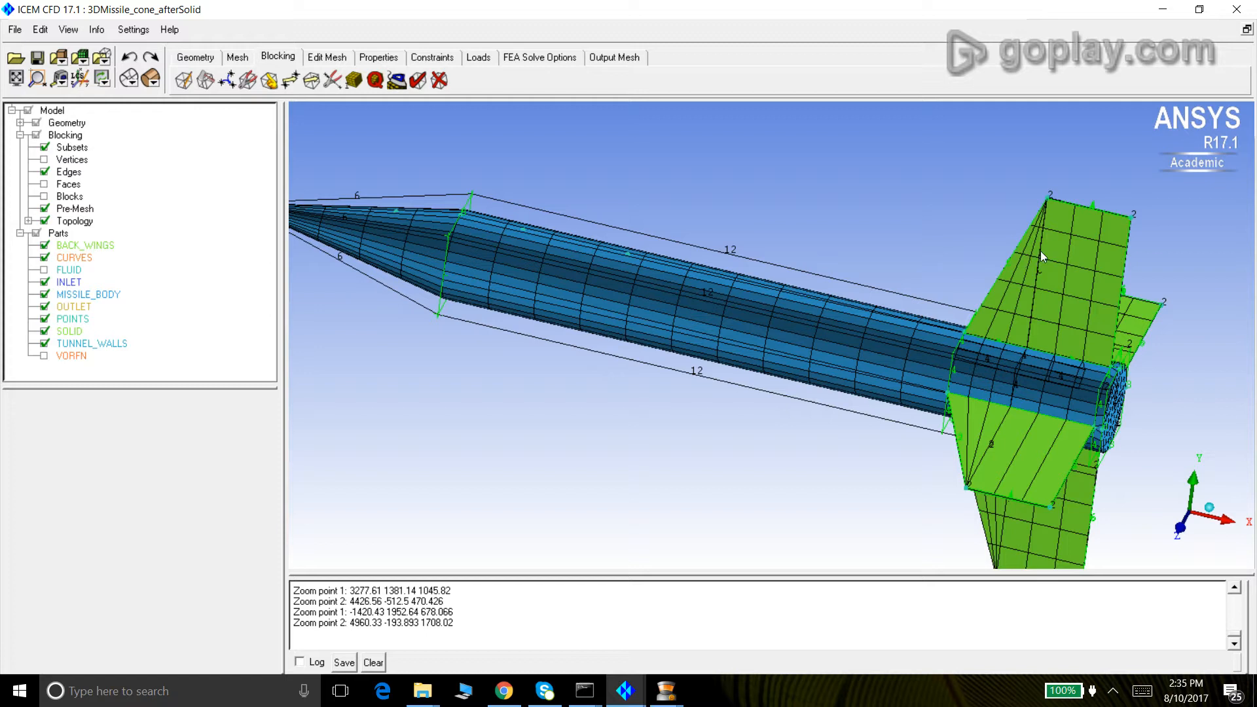
{"action": "left_click_drag", "start_coordinate": [999, 286], "coordinate": [847, 242]}
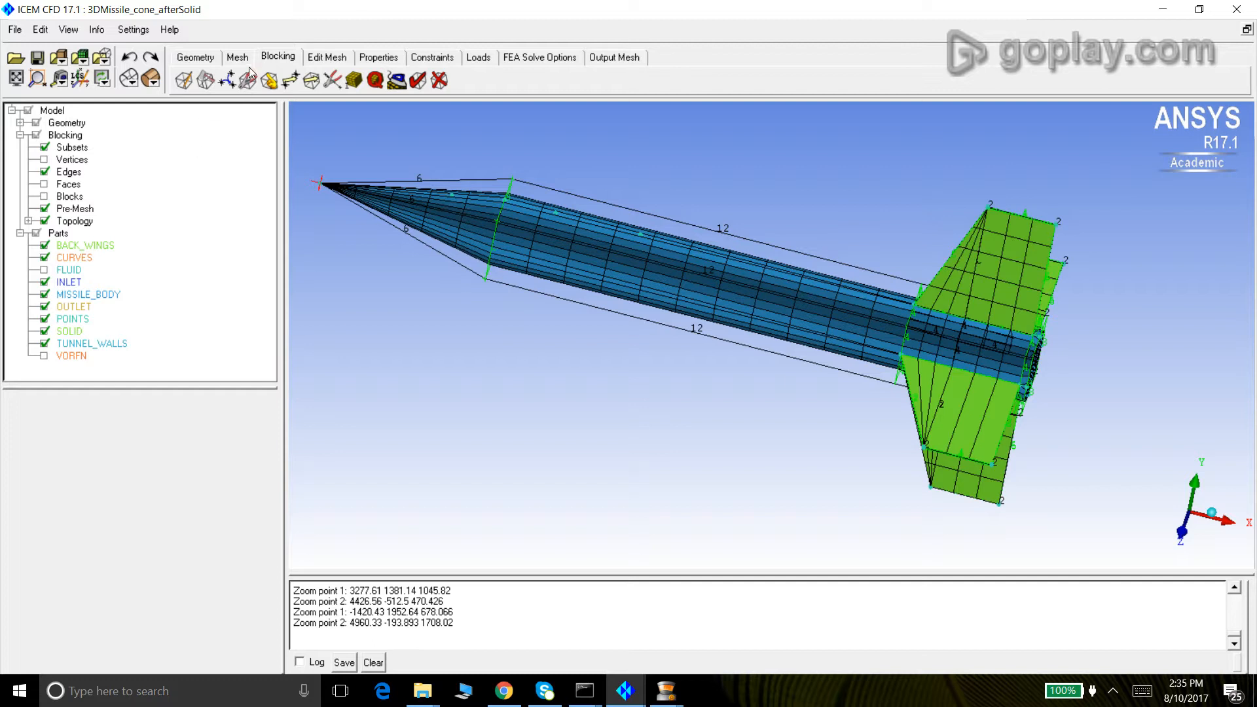
- Set the block type conversion to Y-Block and hide the pre-mesh
{"action": "left_click", "coordinate": [207, 81]}
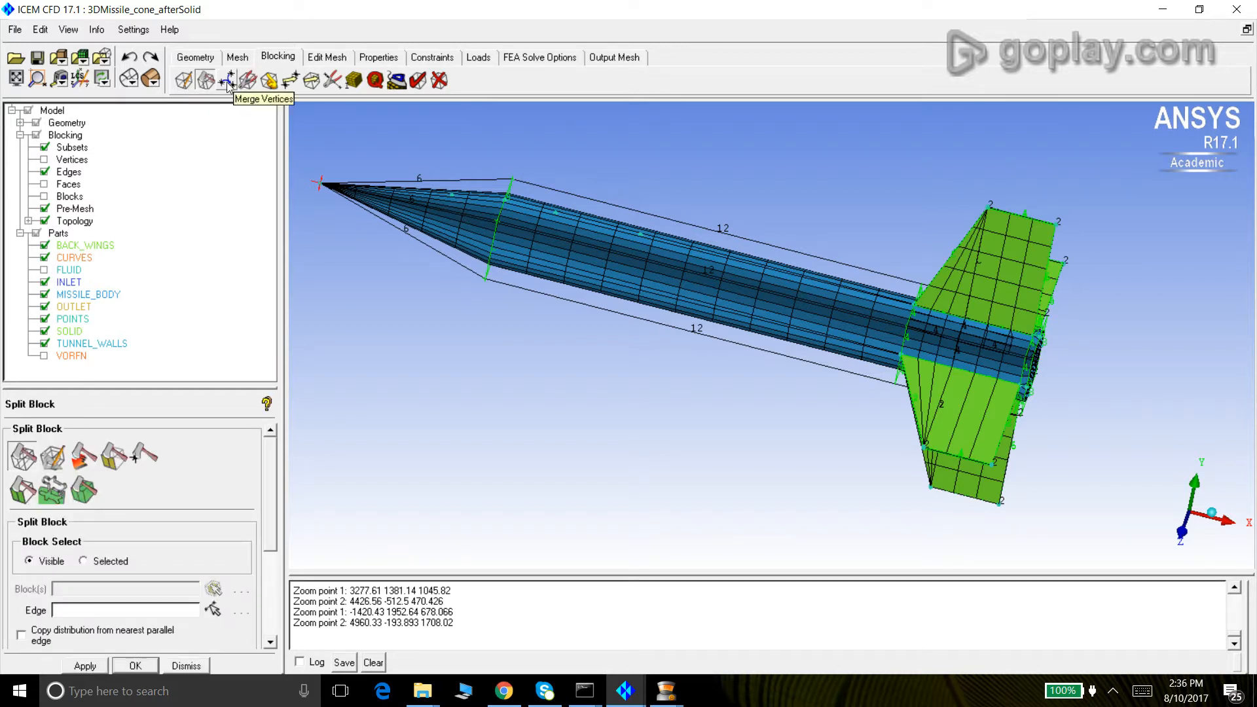
{"action": "left_click", "coordinate": [312, 80]}
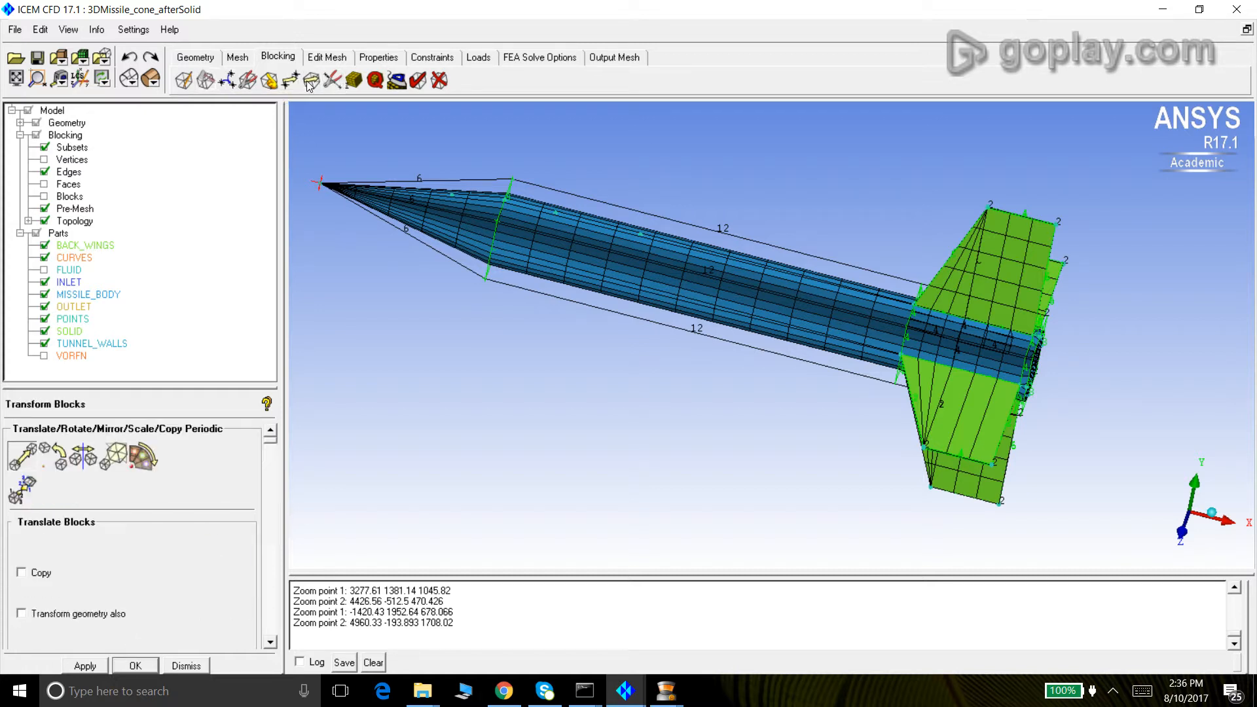
{"action": "left_click", "coordinate": [249, 83]}
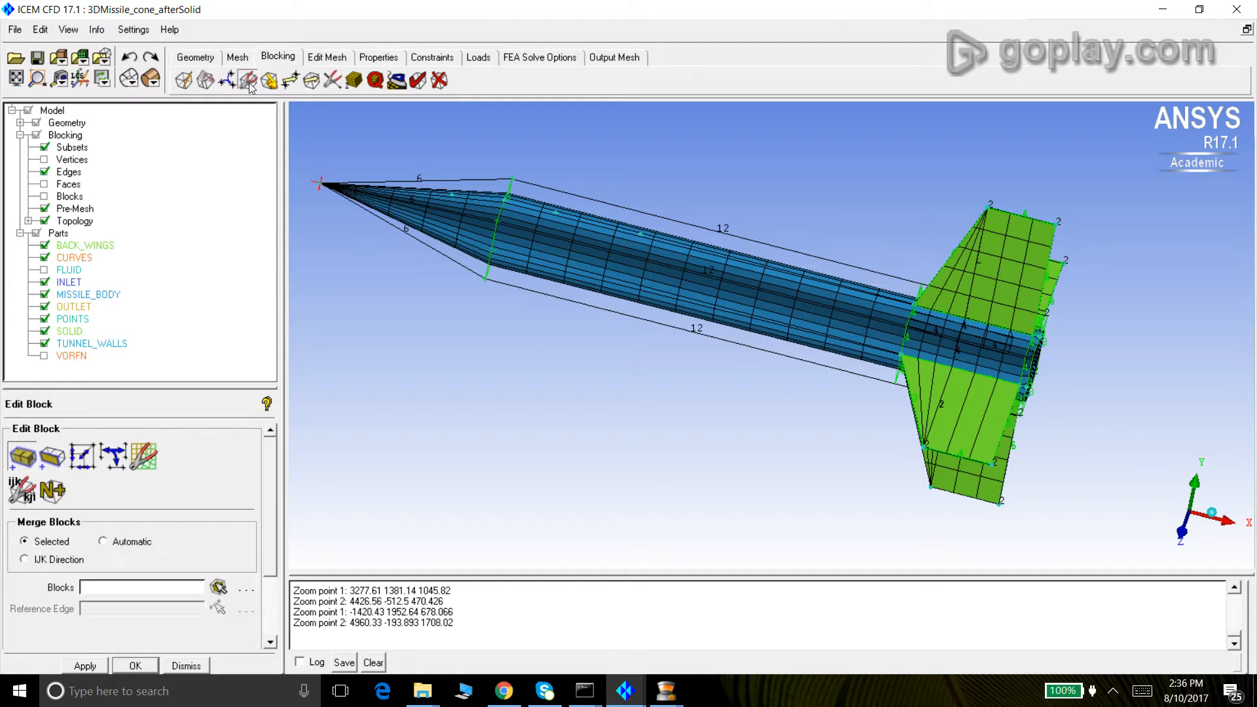
{"action": "left_click", "coordinate": [142, 456]}
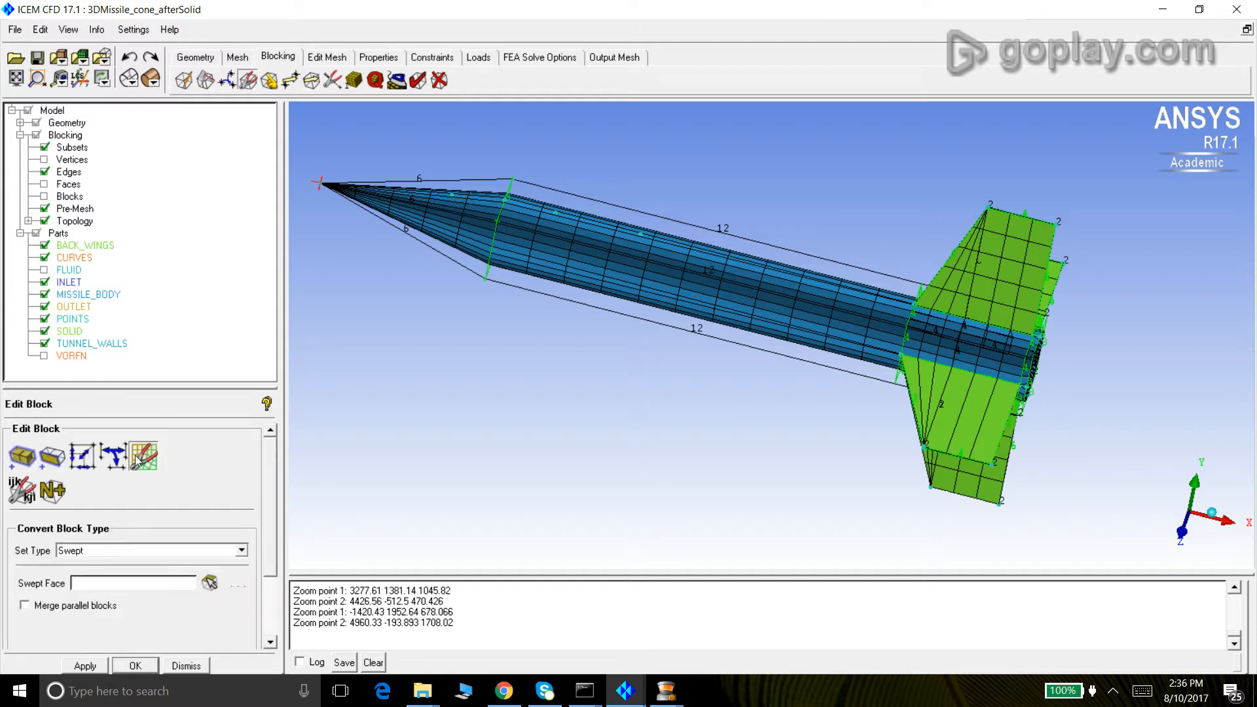
{"action": "left_click", "coordinate": [242, 552]}
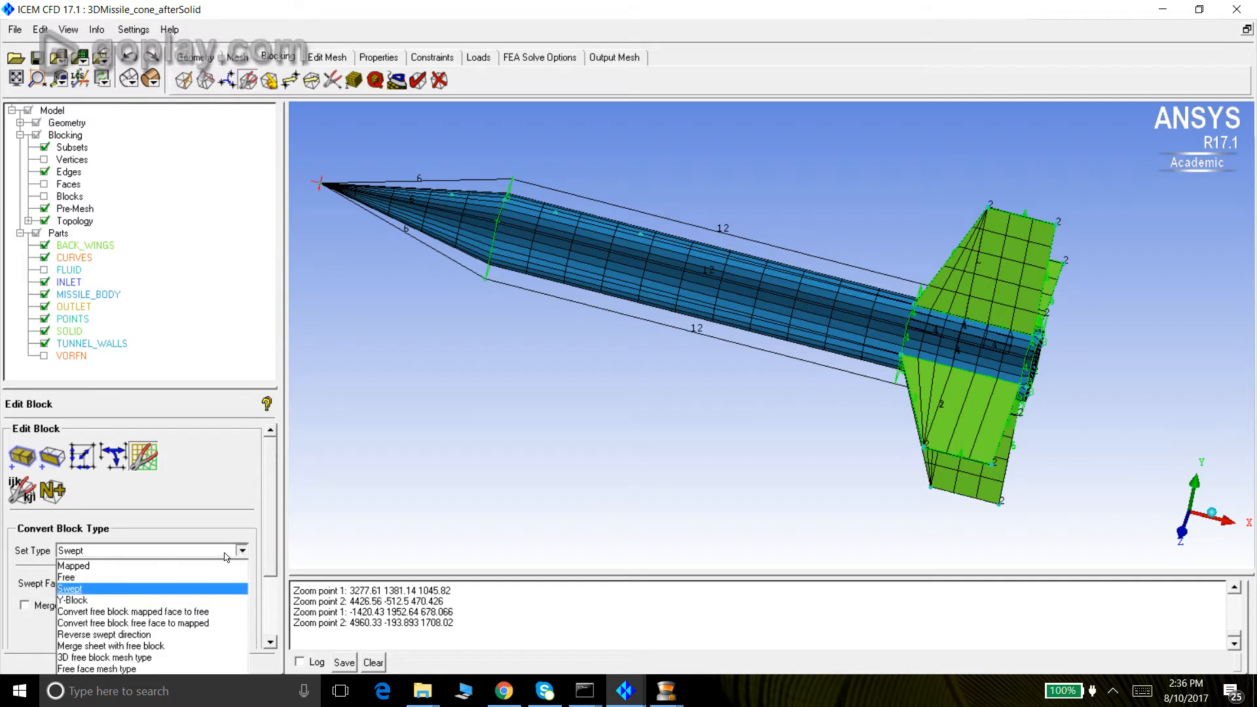
{"action": "left_click", "coordinate": [74, 602]}
{"action": "left_click", "coordinate": [44, 209]}
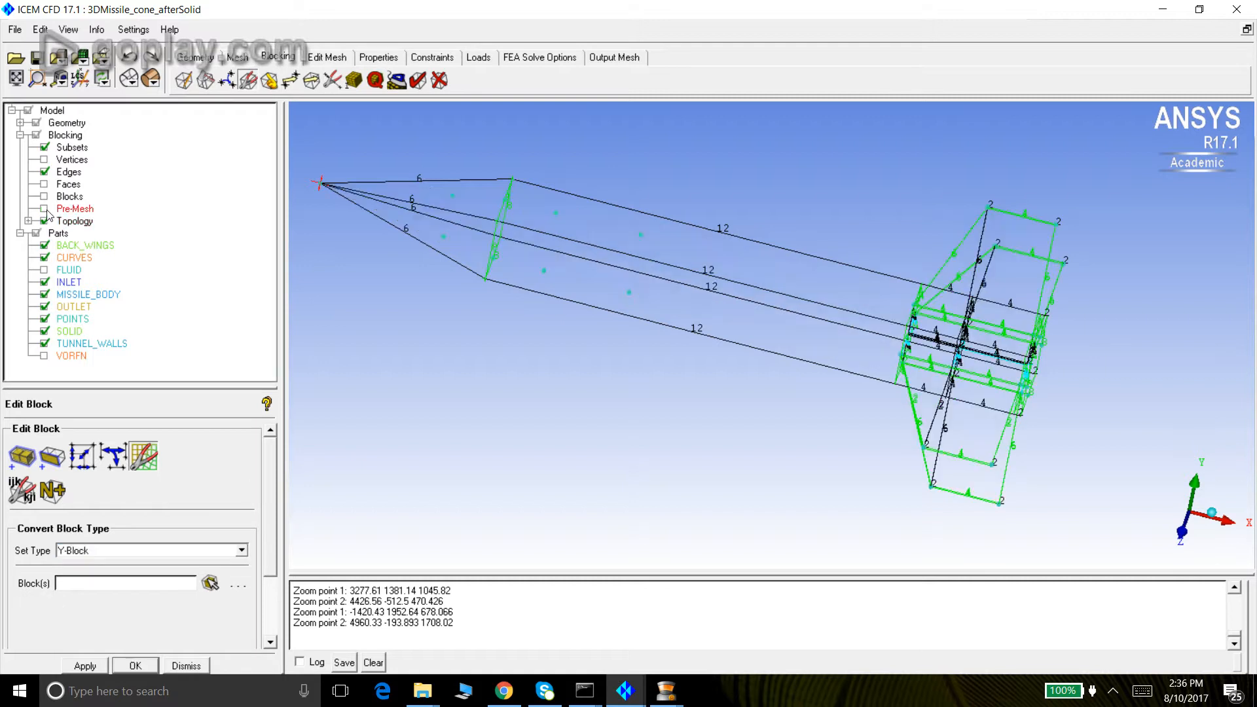
- Convert the four degenerate wing blocks 233, 241, 249 and 229 to Y-Blocks
{"action": "left_click", "coordinate": [210, 583]}
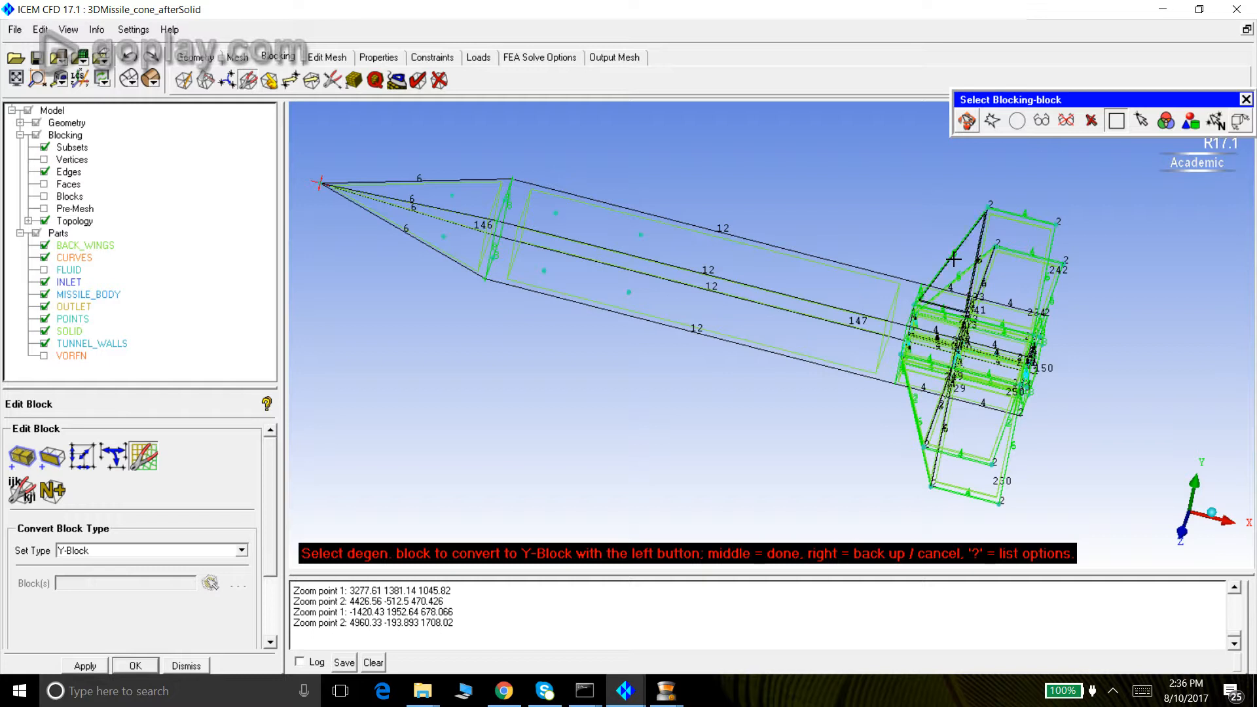
{"action": "left_click", "coordinate": [969, 121]}
{"action": "left_click_drag", "start_coordinate": [1066, 283], "coordinate": [1116, 393]}
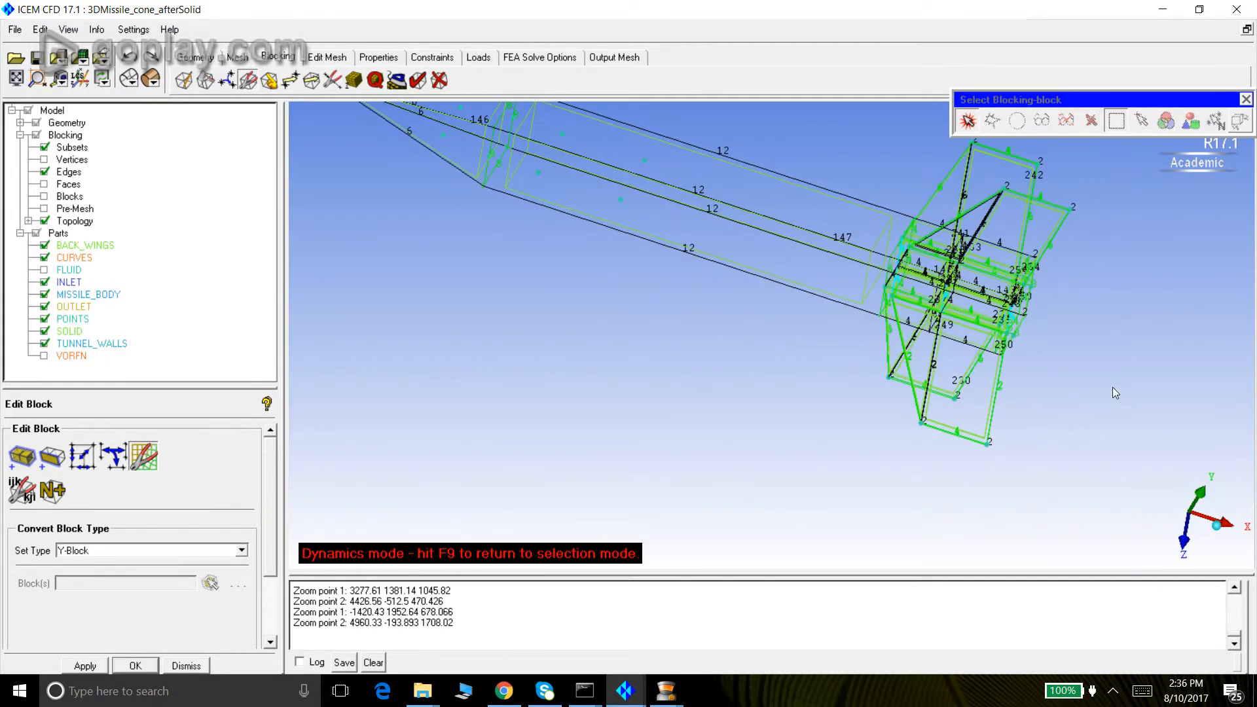
{"action": "left_click", "coordinate": [969, 121]}
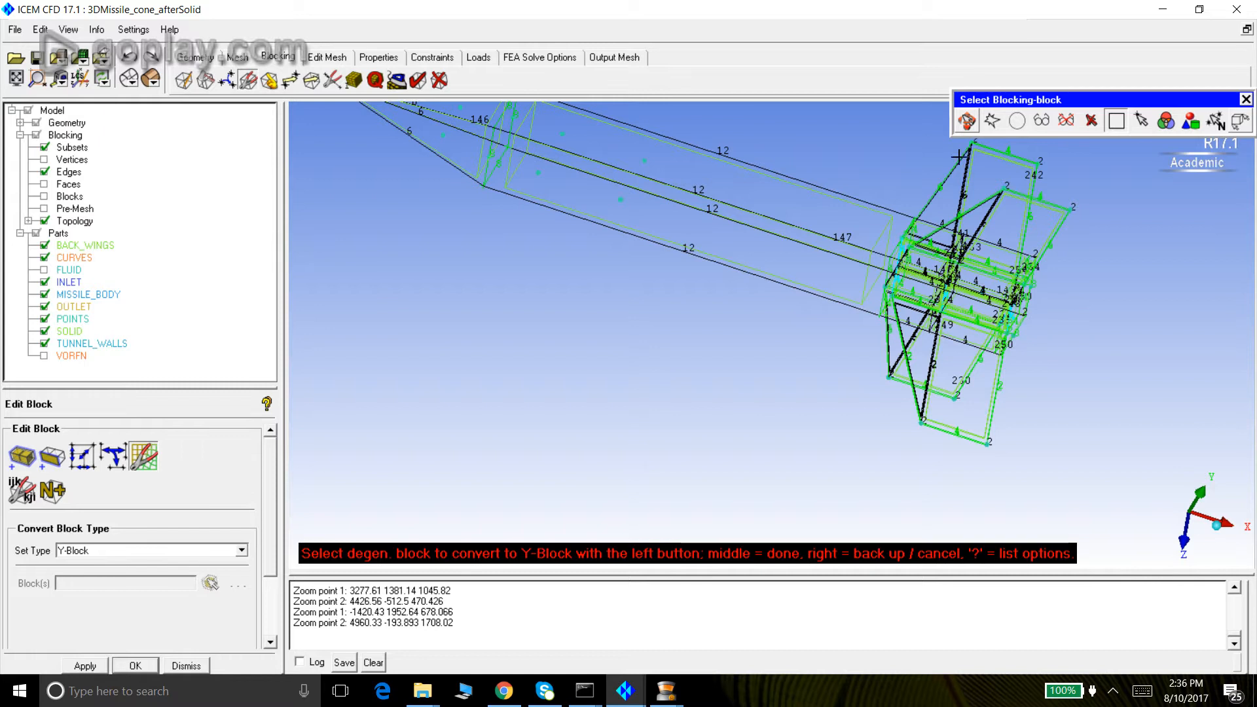
{"action": "left_click", "coordinate": [968, 120]}
{"action": "left_click_drag", "start_coordinate": [1066, 364], "coordinate": [724, 188]}
{"action": "key", "text": "F9"}
{"action": "key", "text": "a"}
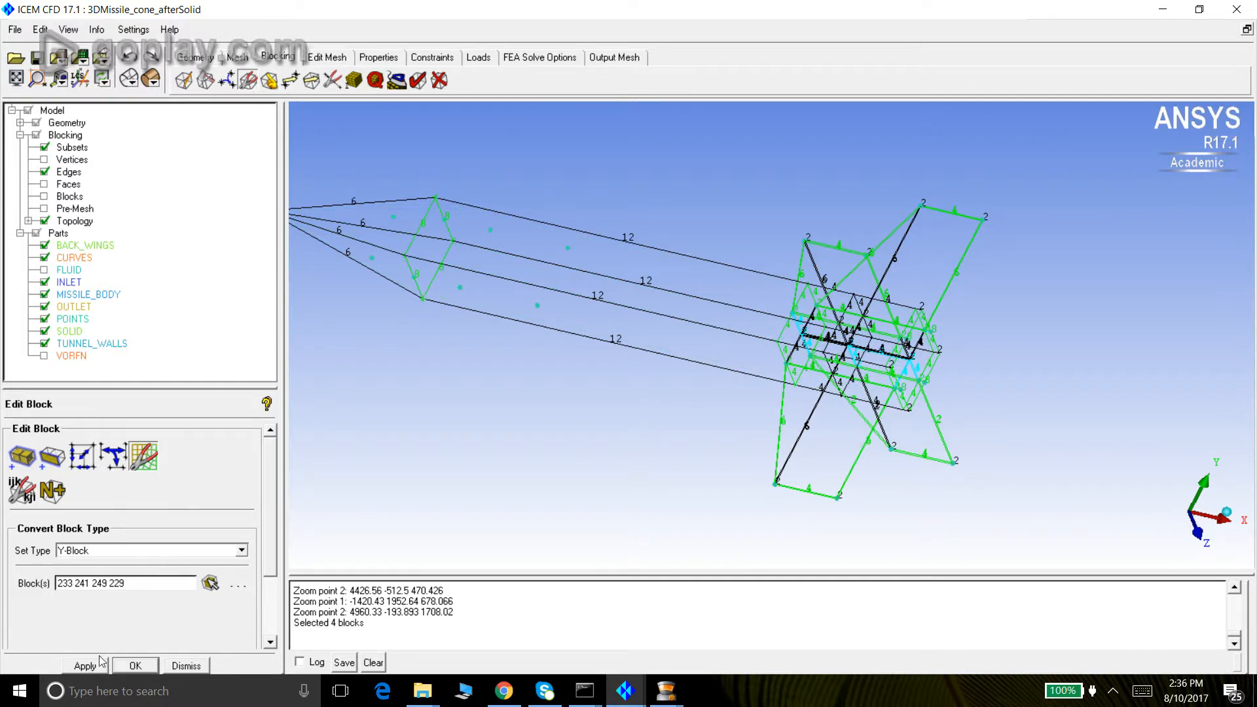
{"action": "left_click", "coordinate": [85, 666]}
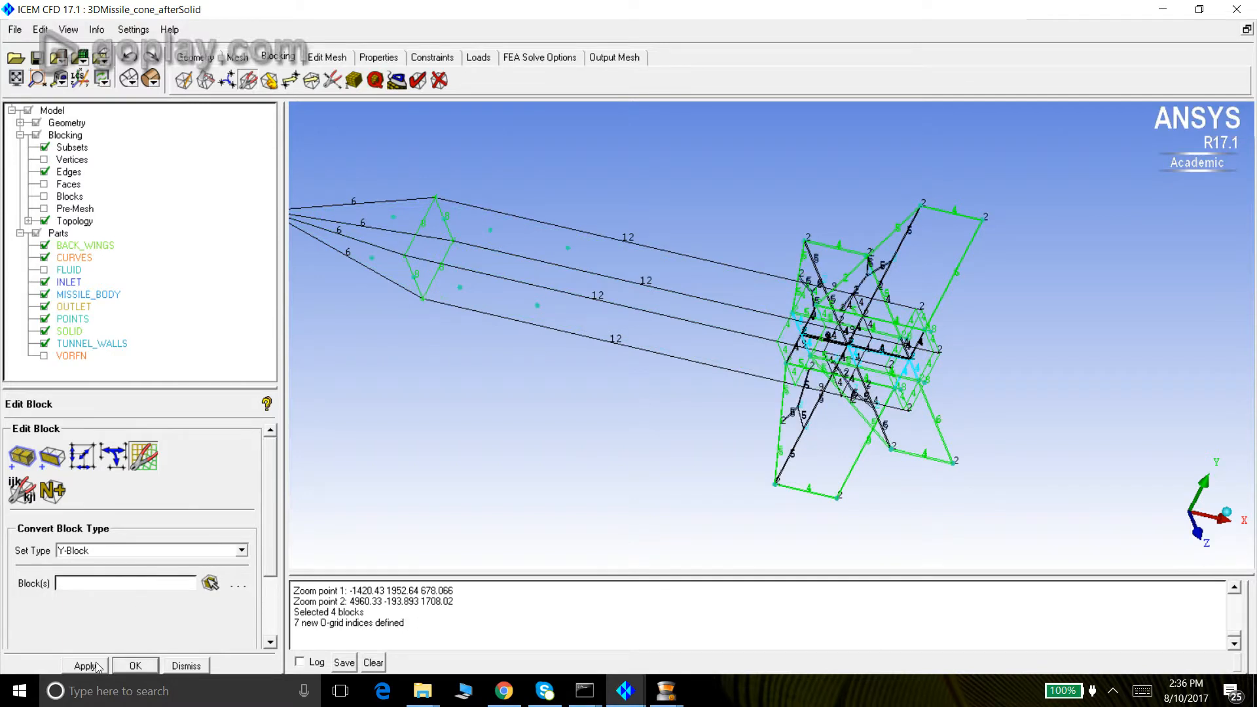
{"action": "left_click", "coordinate": [206, 666]}
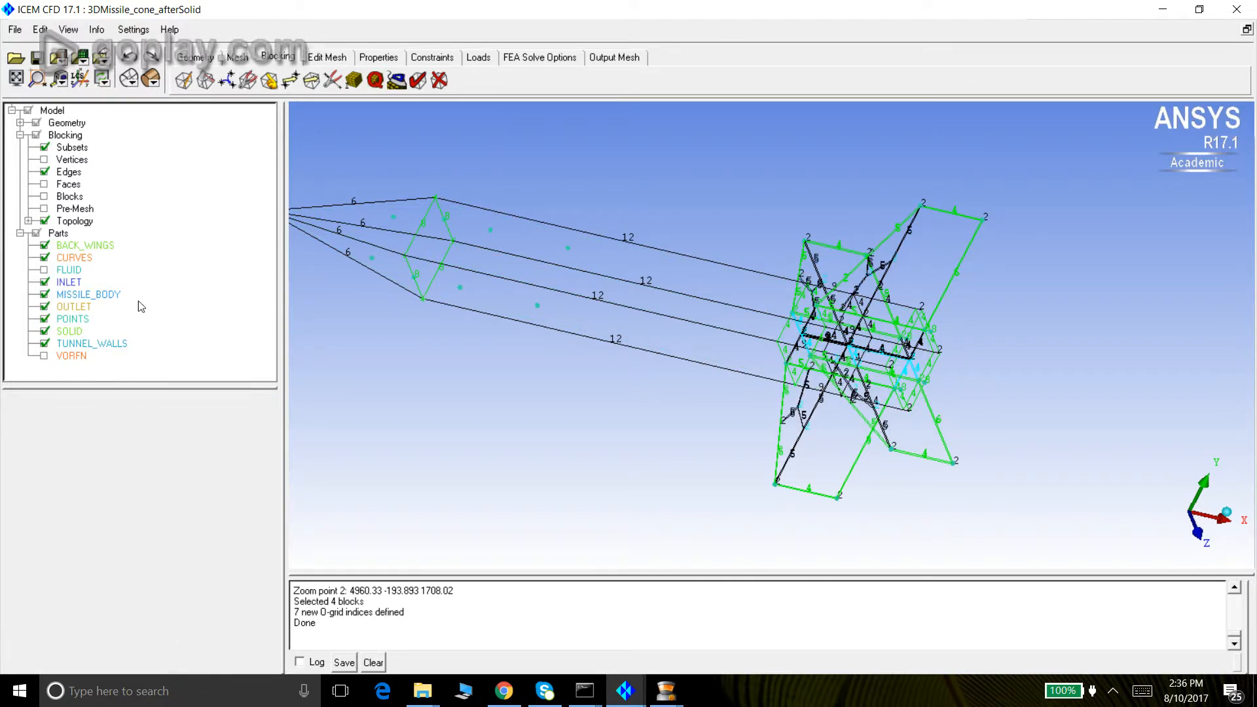
- Show the pre-mesh and recompute it with the new Y-Blocks
{"action": "left_click", "coordinate": [44, 208]}
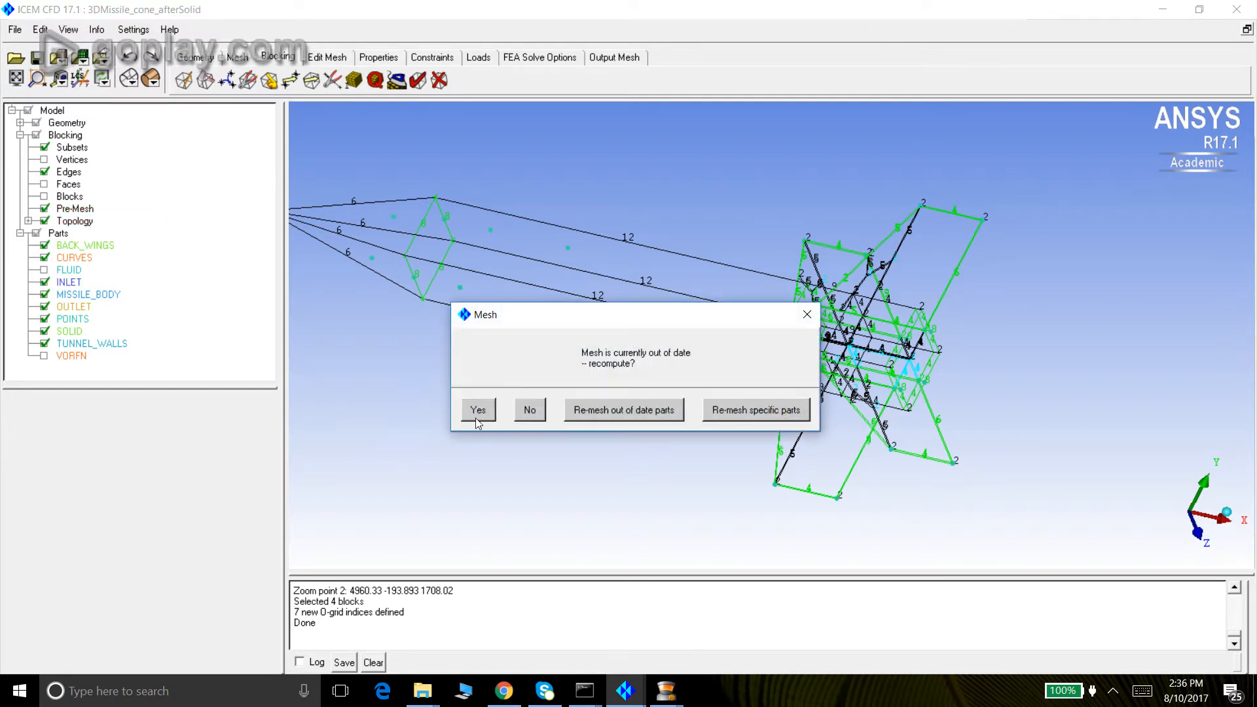
{"action": "left_click", "coordinate": [476, 410]}
{"action": "scroll", "coordinate": [673, 381], "scroll_direction": "down", "scroll_amount": 2}
{"action": "mouse_move", "coordinate": [674, 381]}
{"action": "left_mouse_down"}
{"action": "mouse_move", "coordinate": [656, 331]}
{"action": "mouse_move", "coordinate": [791, 312]}
{"action": "mouse_move", "coordinate": [789, 347]}
{"action": "left_mouse_up"}
{"action": "scroll", "coordinate": [791, 313], "scroll_direction": "up", "scroll_amount": 2}
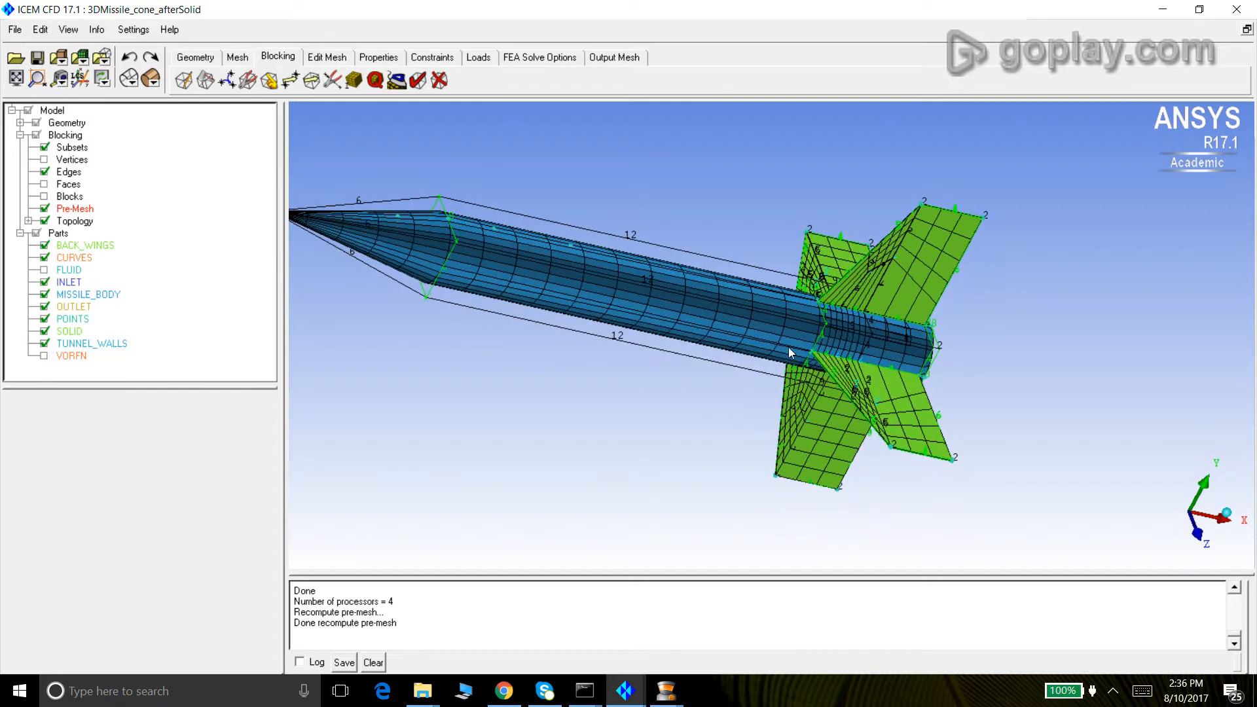
- Set the node count to 4 on the upper fin's spanwise inner edge 745 1334
{"action": "left_click", "coordinate": [354, 79]}
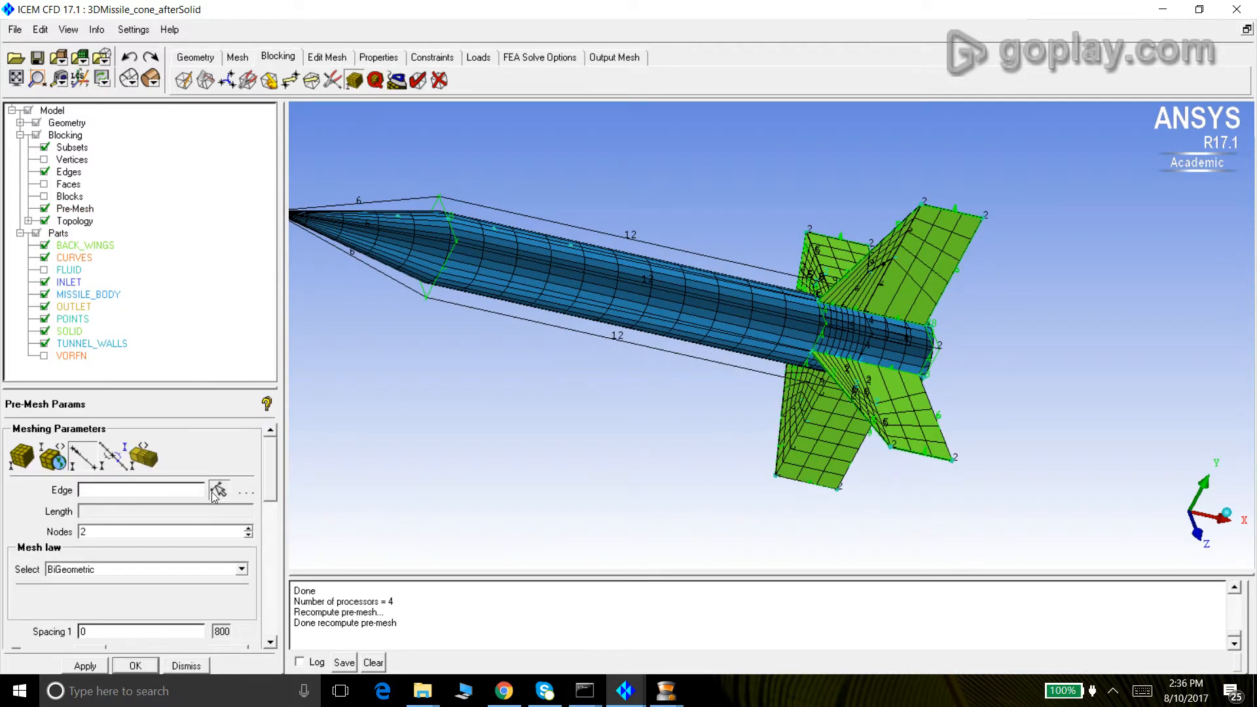
{"action": "left_click", "coordinate": [219, 489]}
{"action": "scroll", "coordinate": [662, 347], "scroll_direction": "up", "scroll_amount": 1}
{"action": "left_click", "coordinate": [905, 276]}
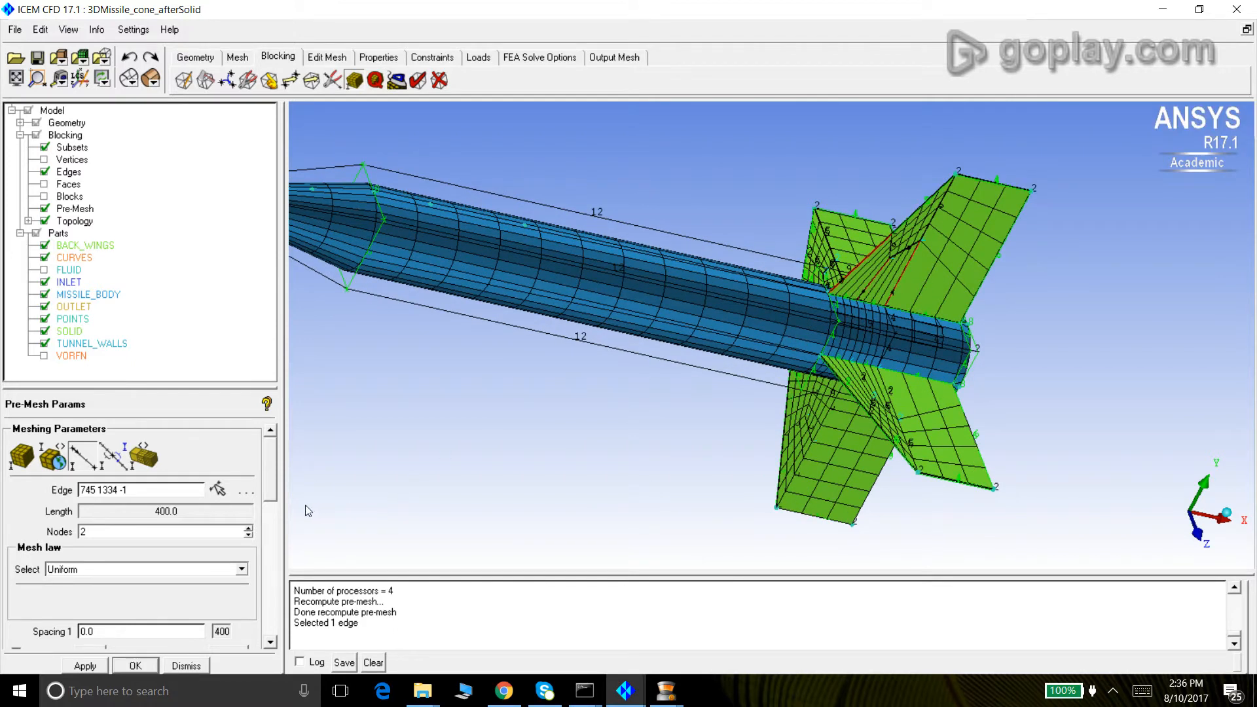
{"action": "double_click", "coordinate": [197, 531]}
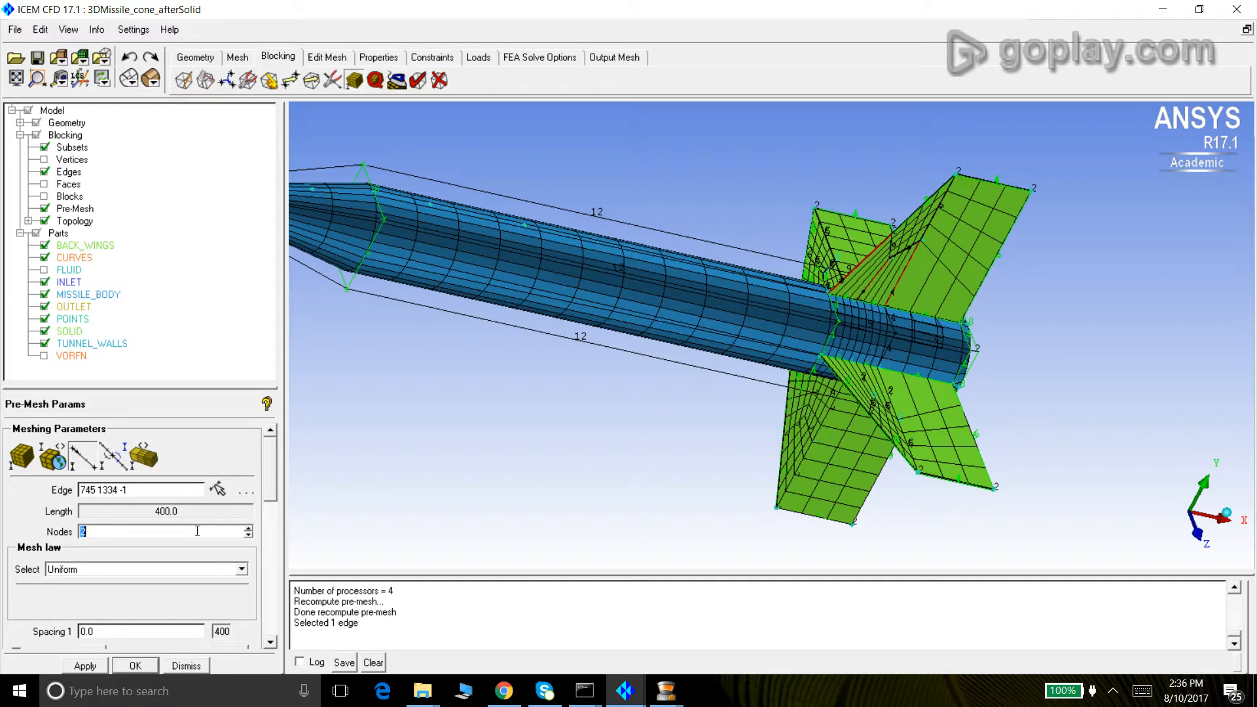
{"action": "type", "text": "4"}
{"action": "key", "text": "Return"}
- Set the node count to 4 on the spanwise inner edge 913 2889 of another fin
{"action": "left_click", "coordinate": [218, 489]}
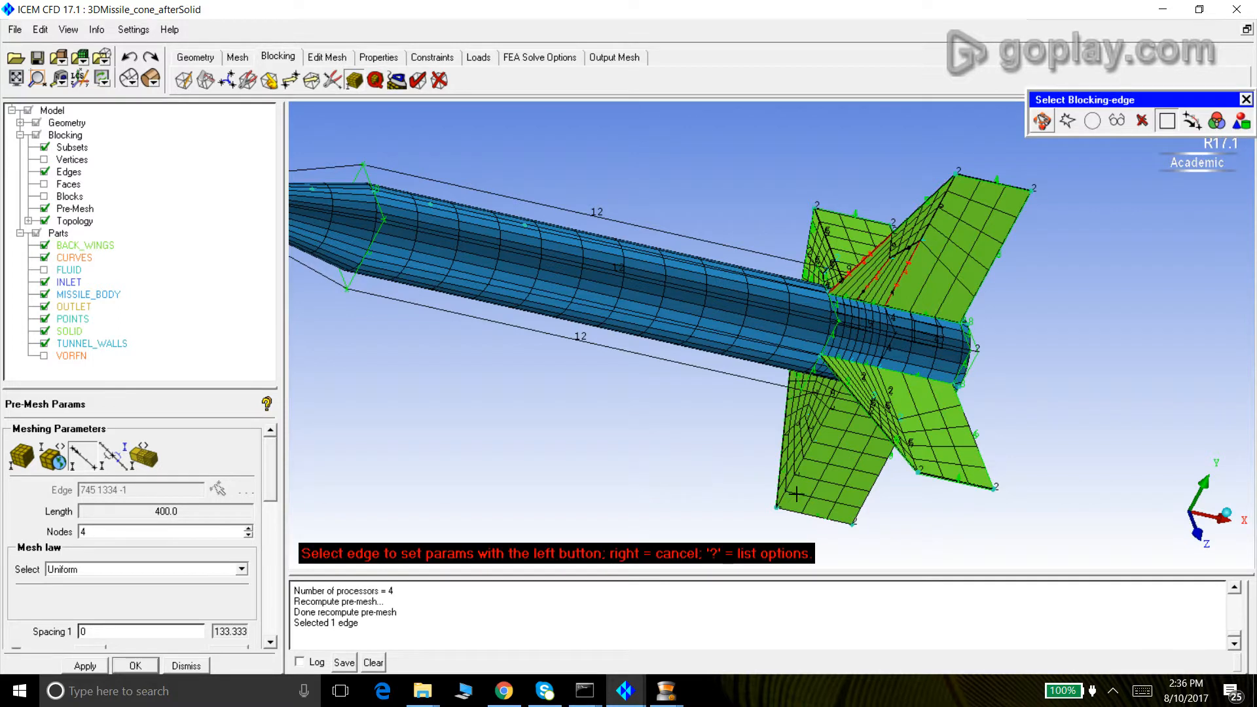
{"action": "left_click", "coordinate": [845, 388]}
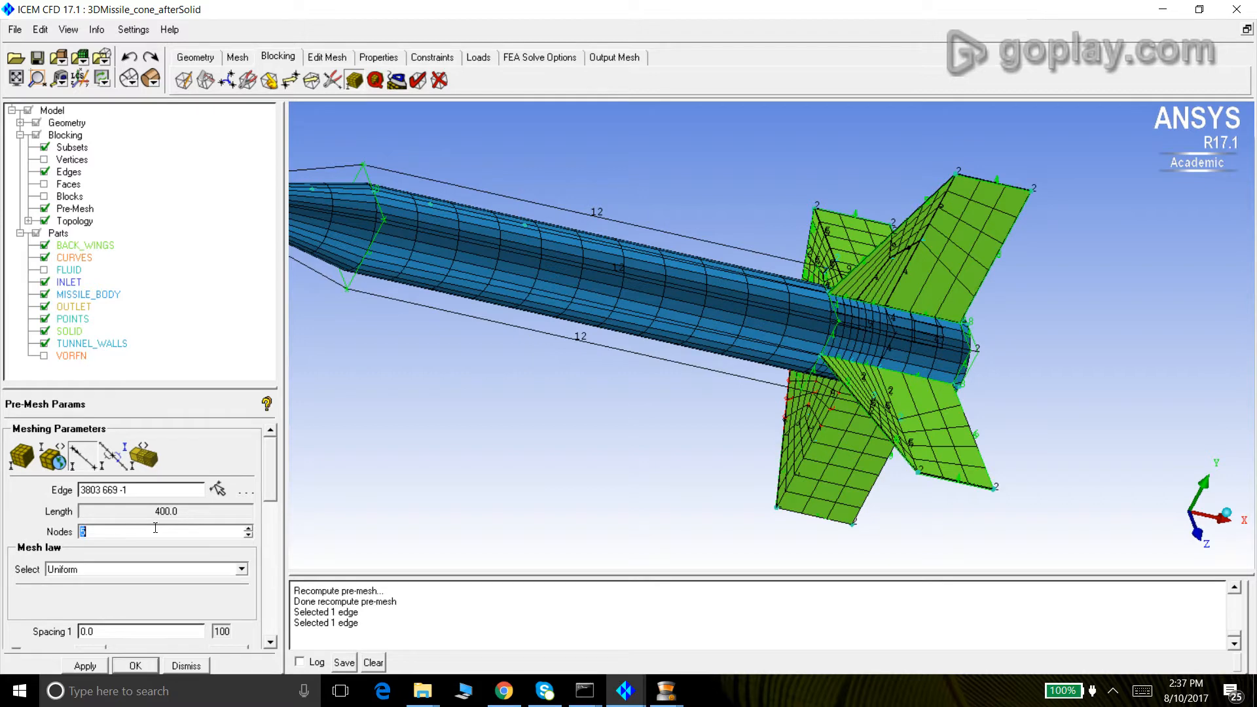
{"action": "left_click_drag", "start_coordinate": [586, 414], "coordinate": [572, 380]}
{"action": "left_click", "coordinate": [213, 494]}
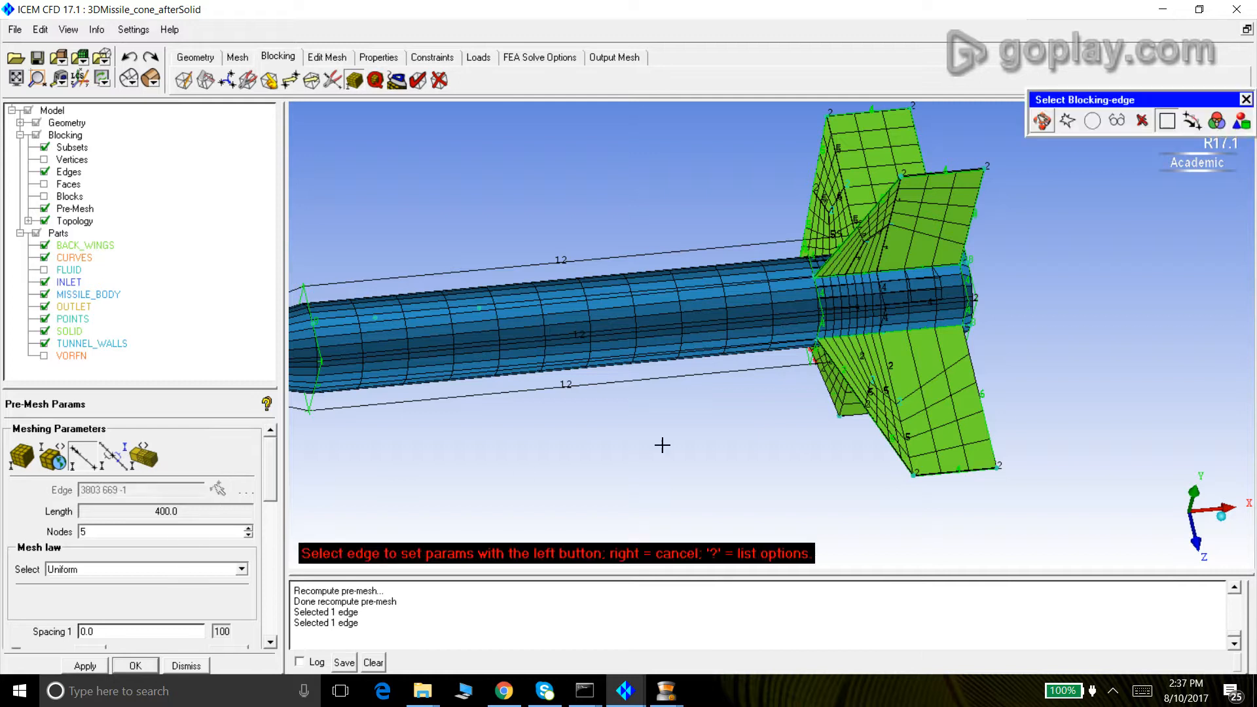
{"action": "left_click", "coordinate": [889, 363]}
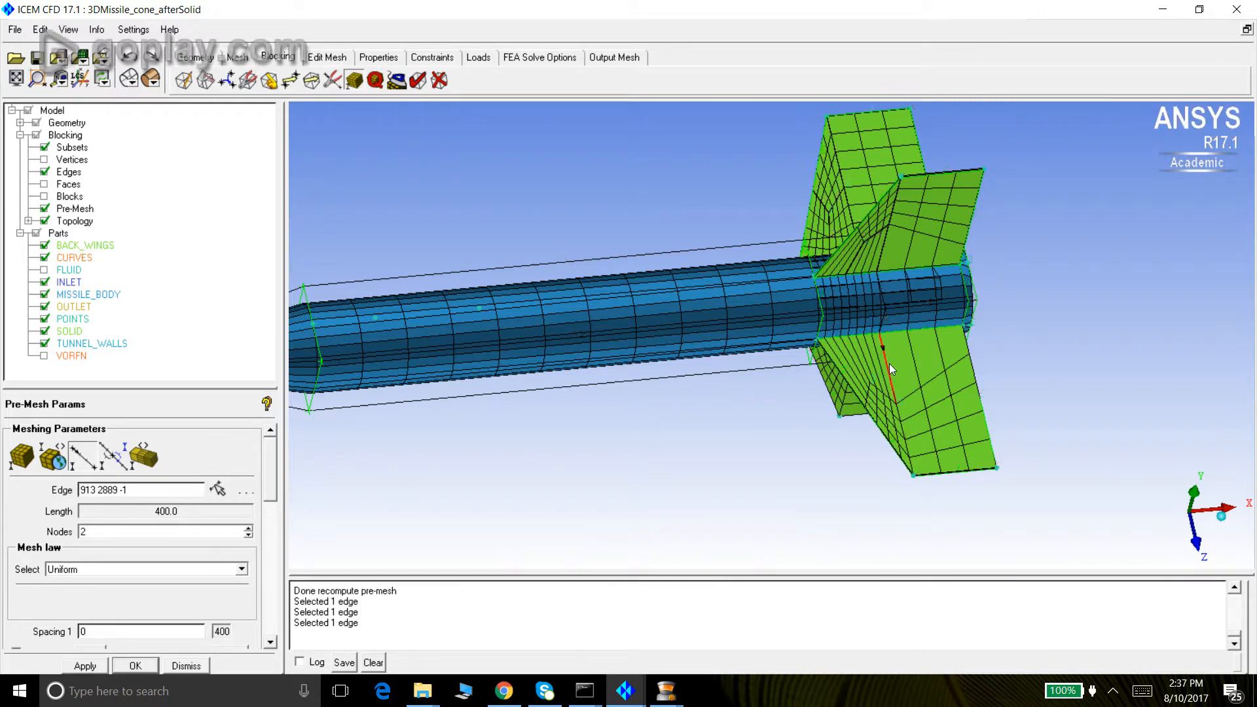
{"action": "left_click", "coordinate": [175, 535]}
{"action": "type", "text": "4"}
{"action": "key", "text": "Return"}
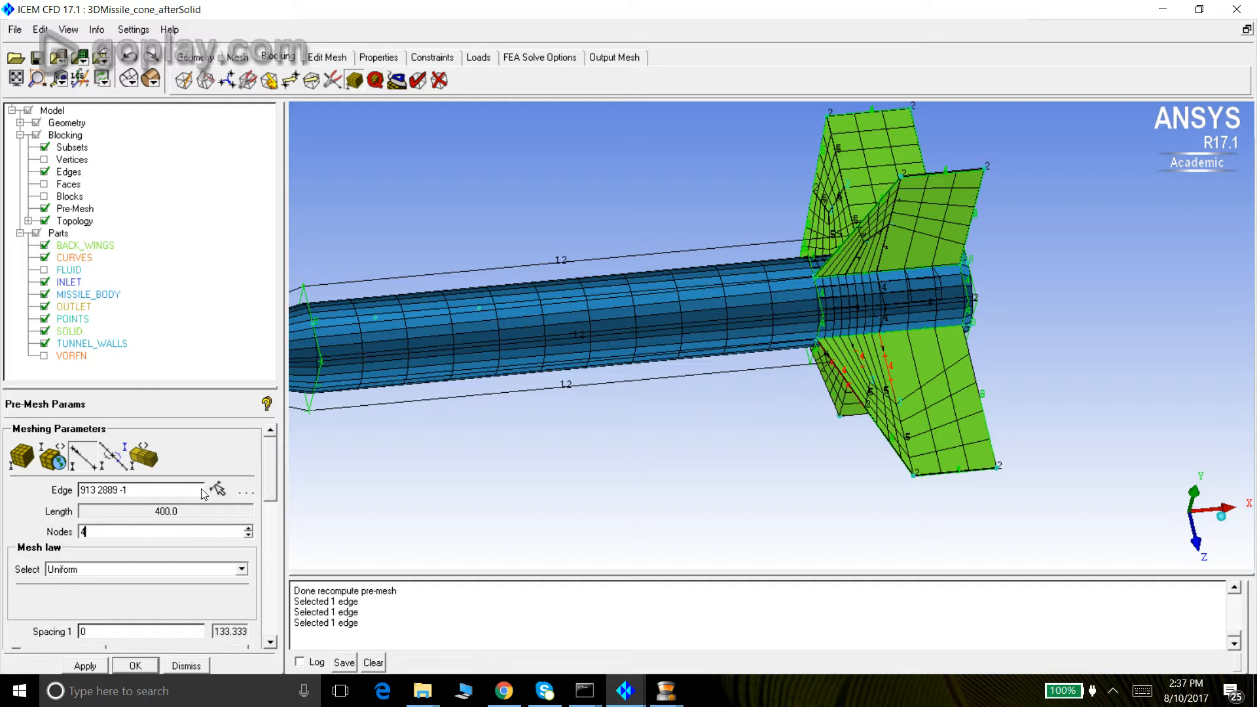
{"action": "left_click", "coordinate": [187, 666]}
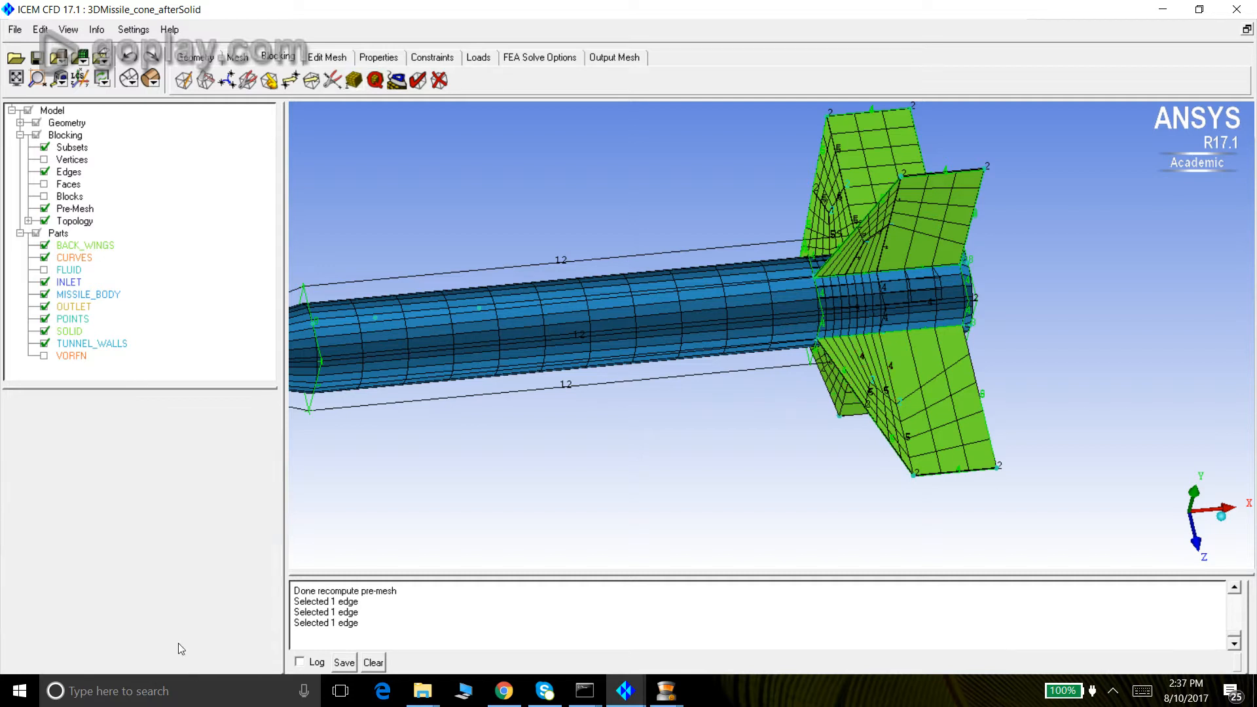
- Recompute the pre-mesh with the updated edge node counts
{"action": "left_click", "coordinate": [45, 208]}
{"action": "left_click", "coordinate": [44, 208]}
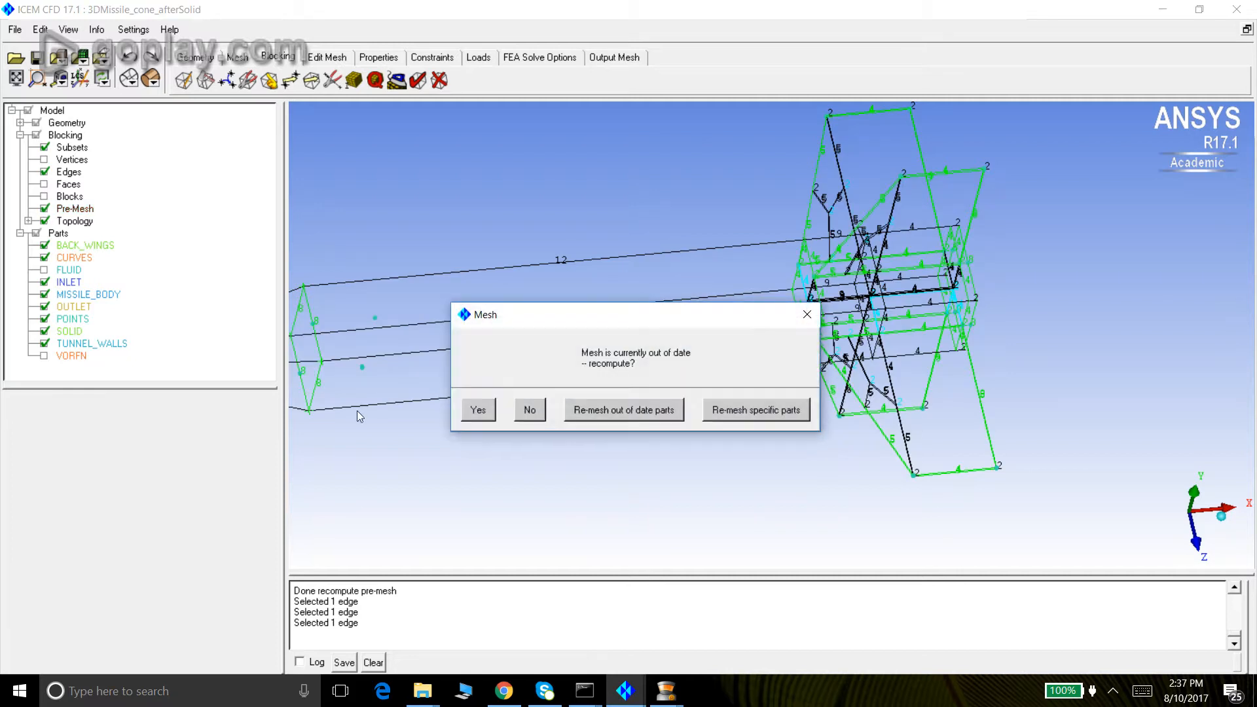
{"action": "left_click", "coordinate": [466, 412]}
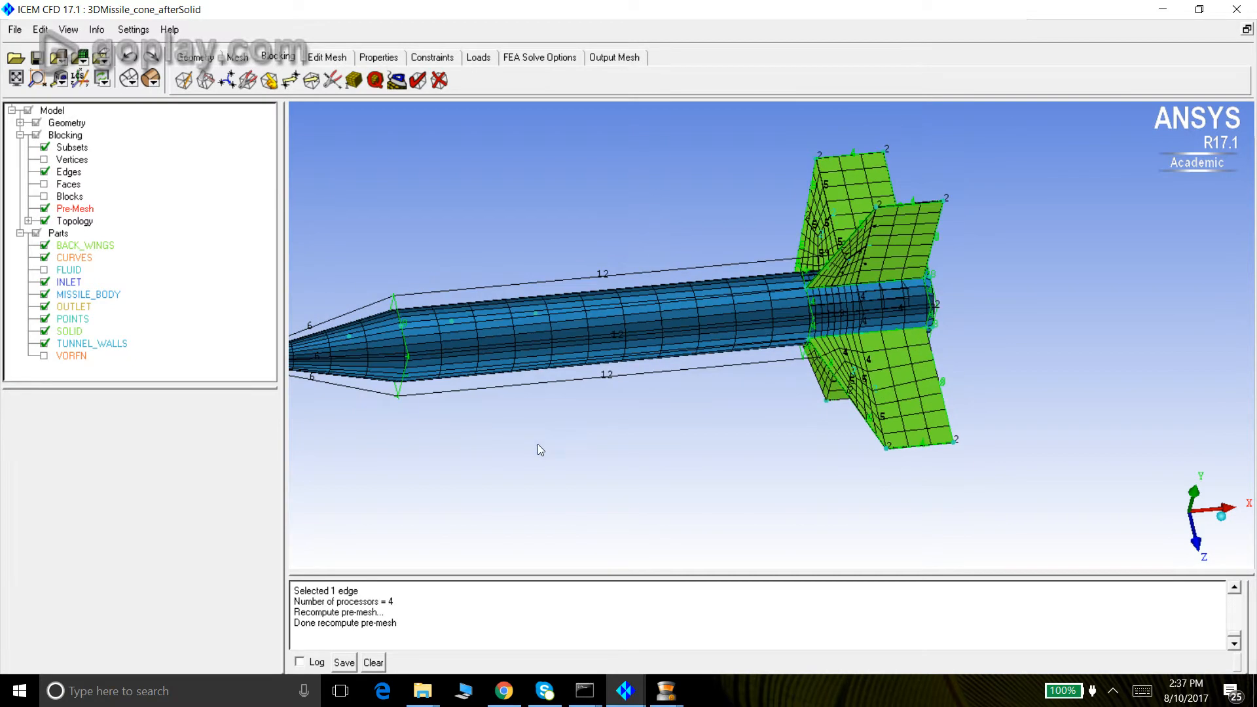
{"action": "left_click_drag", "start_coordinate": [544, 412], "coordinate": [819, 324]}
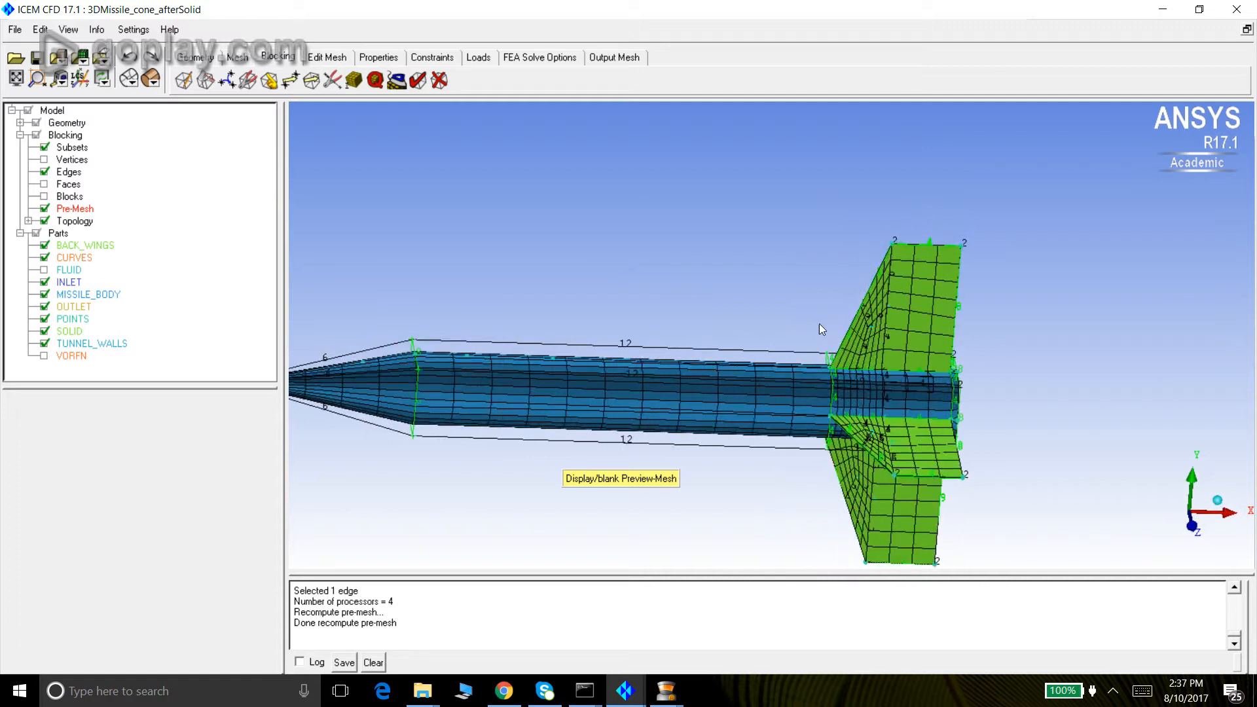
- Hide the blocking edges and examine the mesh on the back wings
{"action": "left_click", "coordinate": [37, 79]}
{"action": "left_click_drag", "start_coordinate": [850, 267], "coordinate": [968, 362]}
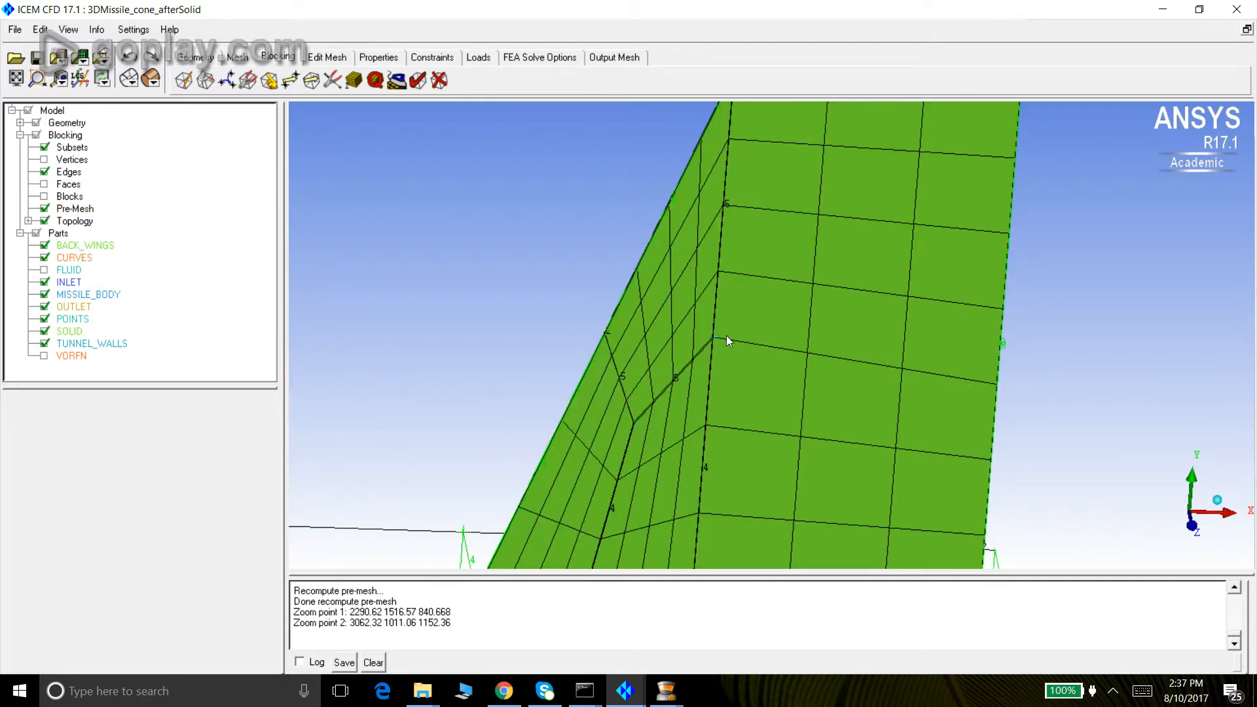
{"action": "scroll", "coordinate": [717, 335], "scroll_direction": "down", "scroll_amount": 5}
{"action": "scroll", "coordinate": [726, 315], "scroll_direction": "down", "scroll_amount": 3}
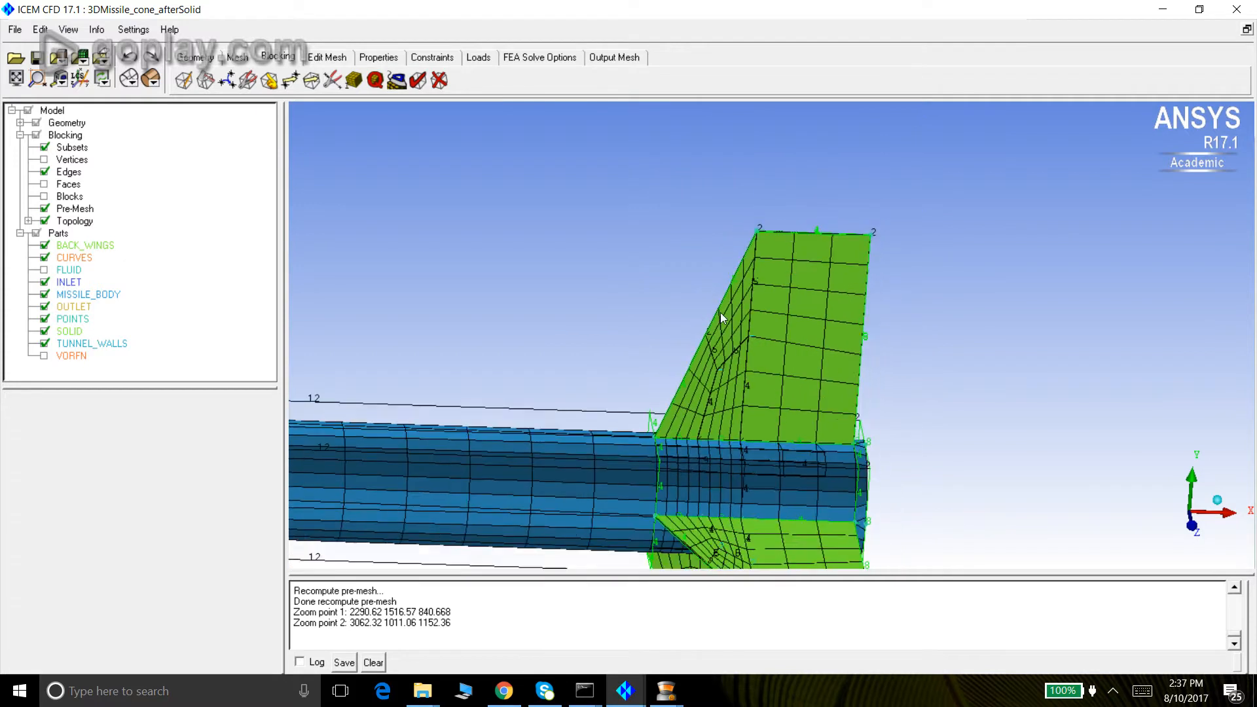
{"action": "left_click", "coordinate": [45, 172]}
{"action": "scroll", "coordinate": [524, 249], "scroll_direction": "down", "scroll_amount": 5}
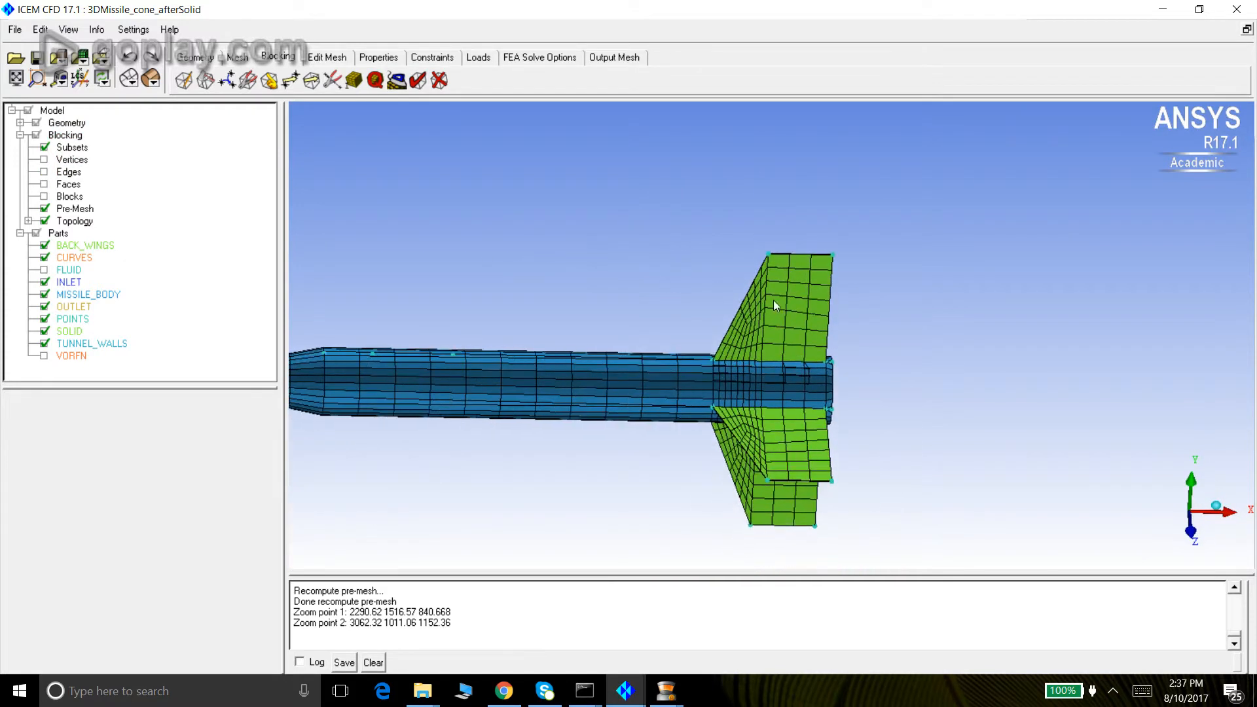
{"action": "scroll", "coordinate": [767, 302], "scroll_direction": "up", "scroll_amount": 2}
{"action": "left_click_drag", "start_coordinate": [791, 469], "coordinate": [708, 277]}
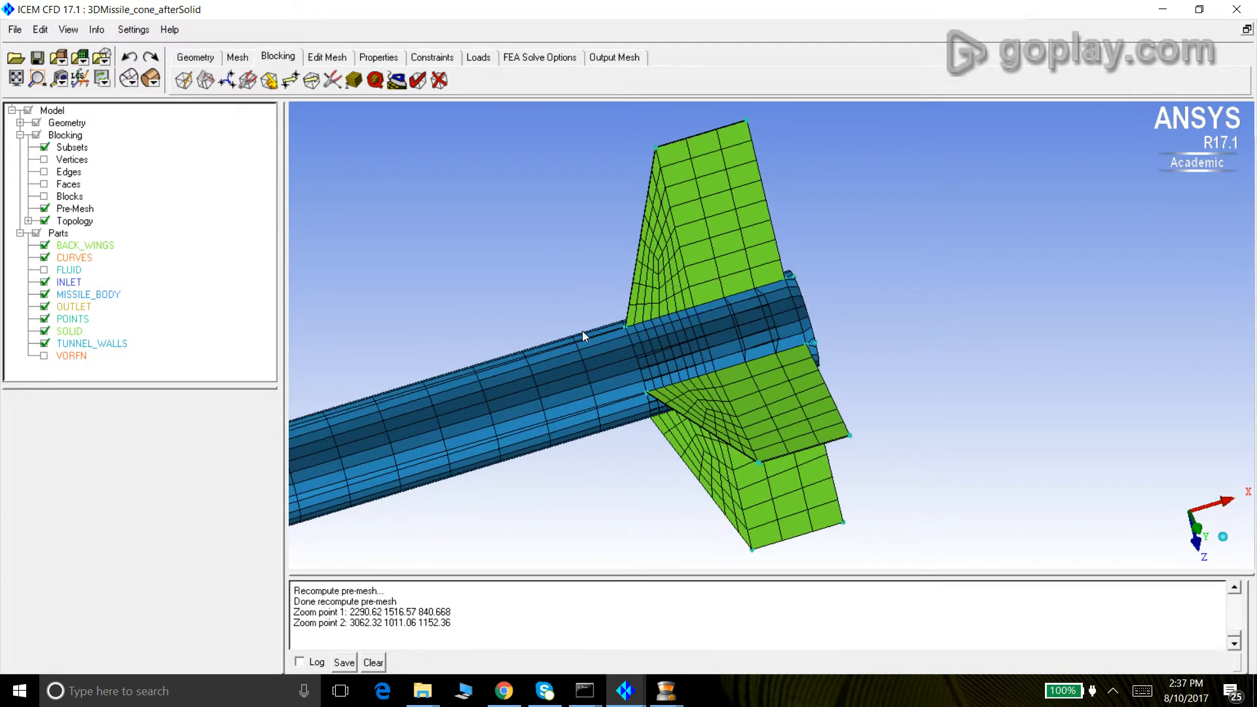
- Change the node count on the upper fin's tip edge 797 798 and close the edge parameters
{"action": "left_click", "coordinate": [351, 83]}
{"action": "left_click", "coordinate": [210, 486]}
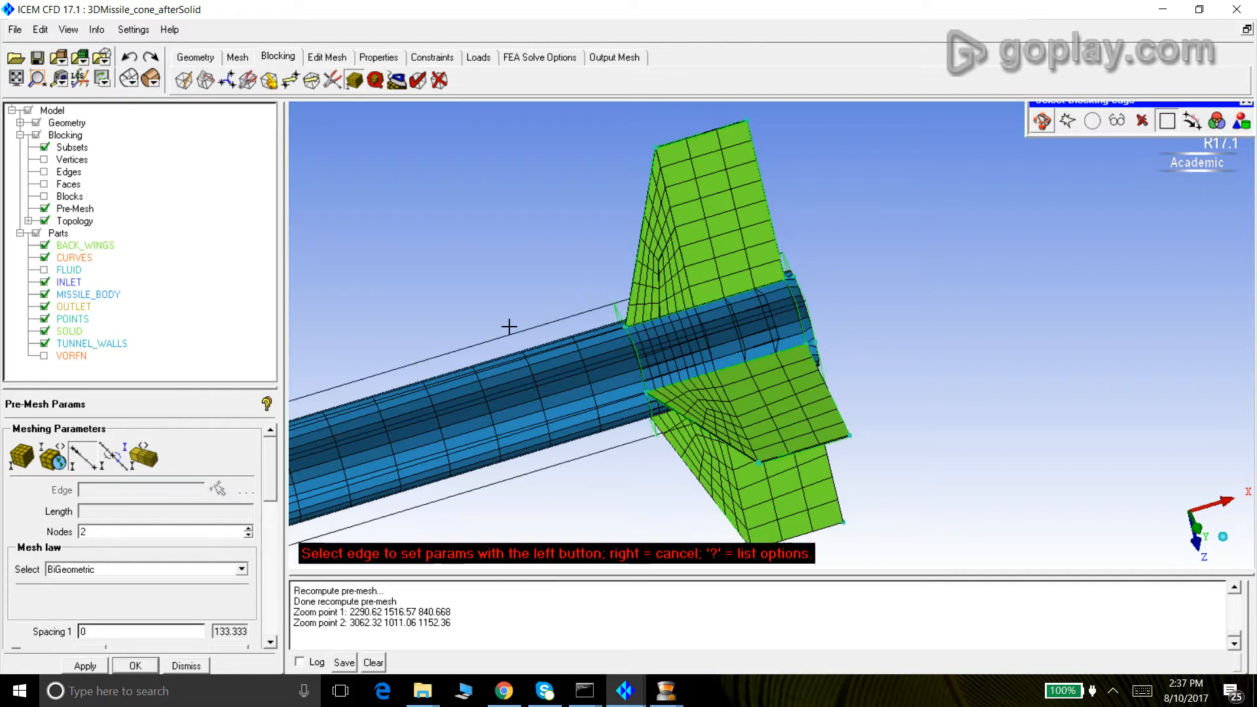
{"action": "left_click", "coordinate": [677, 141]}
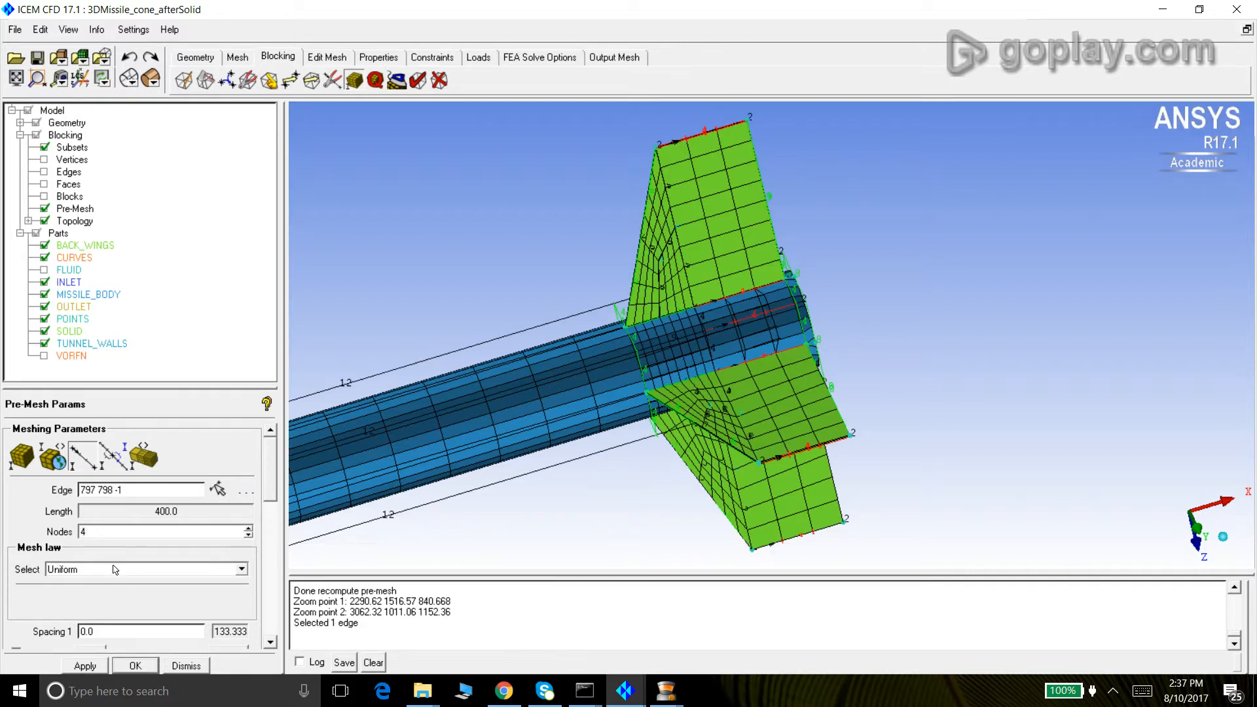
{"action": "double_click", "coordinate": [108, 535]}
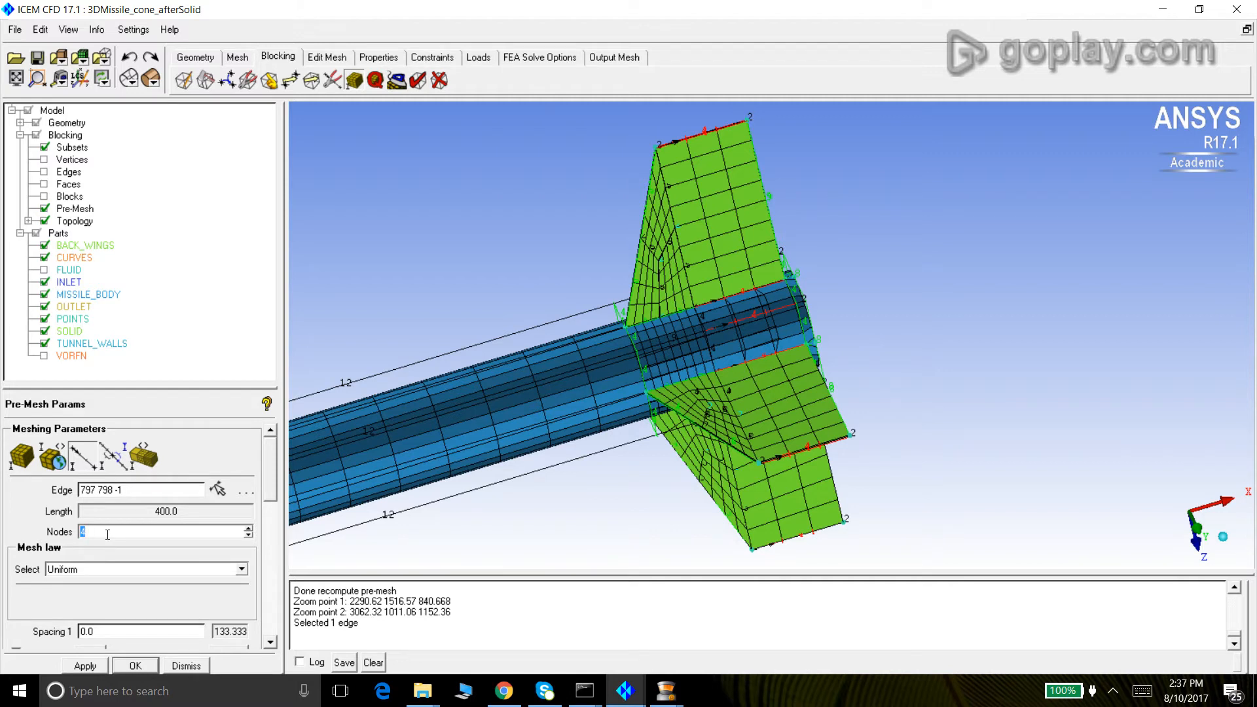
{"action": "key", "text": "Return"}
{"action": "left_click", "coordinate": [187, 666]}
- Recompute the pre-mesh with the new tip edge node count and examine the mesh on the back wings
{"action": "left_click", "coordinate": [44, 209]}
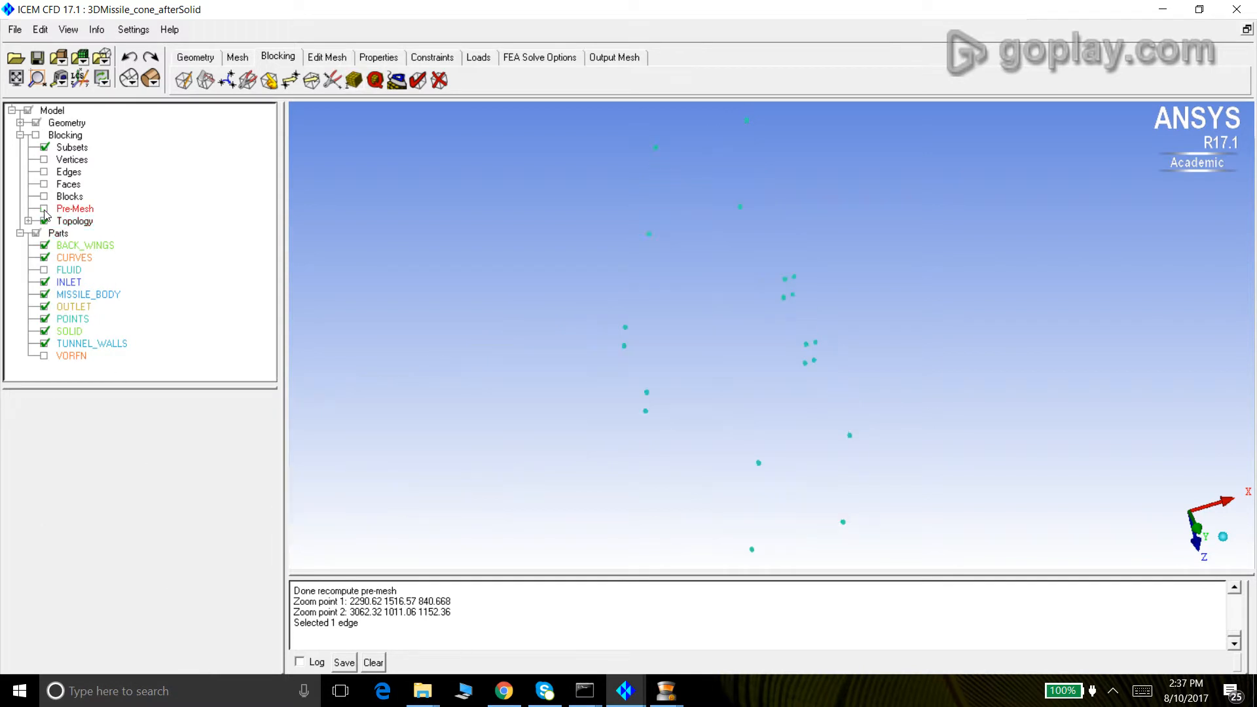
{"action": "left_click", "coordinate": [44, 209]}
{"action": "left_click", "coordinate": [470, 412]}
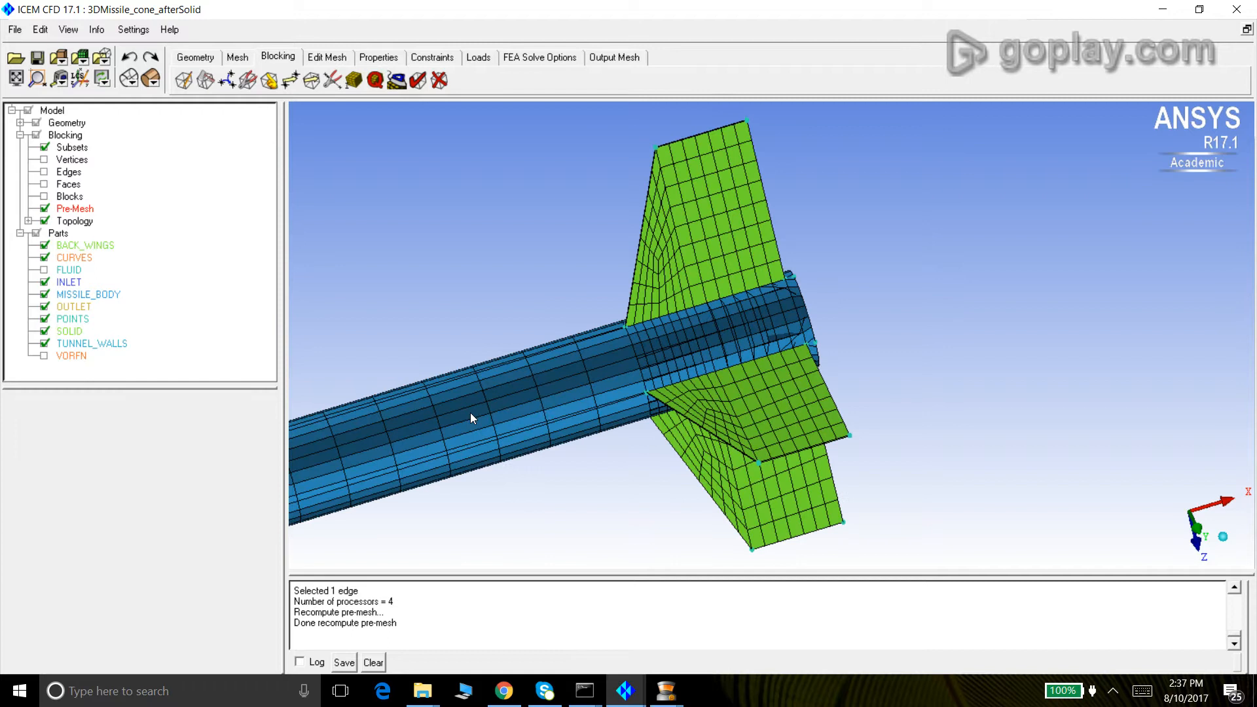
{"action": "right_click_drag", "start_coordinate": [685, 241], "coordinate": [599, 207]}
{"action": "left_click_drag", "start_coordinate": [598, 213], "coordinate": [627, 169]}
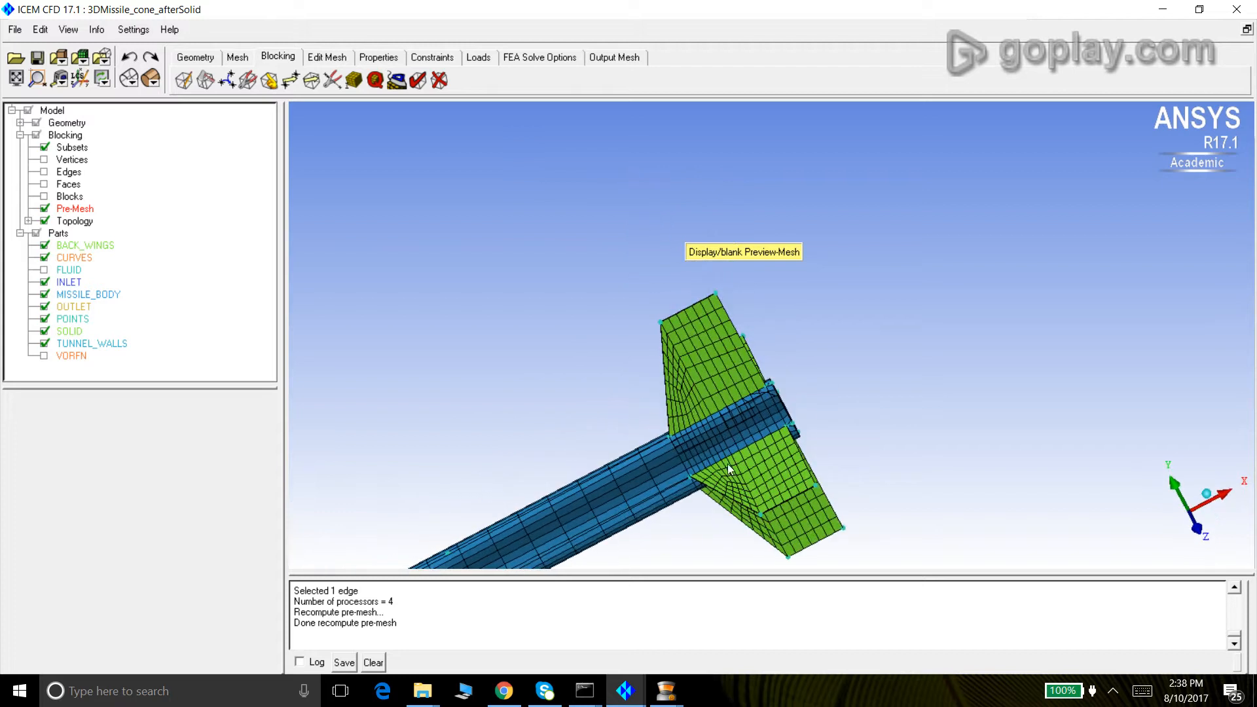
{"action": "scroll", "coordinate": [626, 324], "scroll_direction": "down", "scroll_amount": 5}
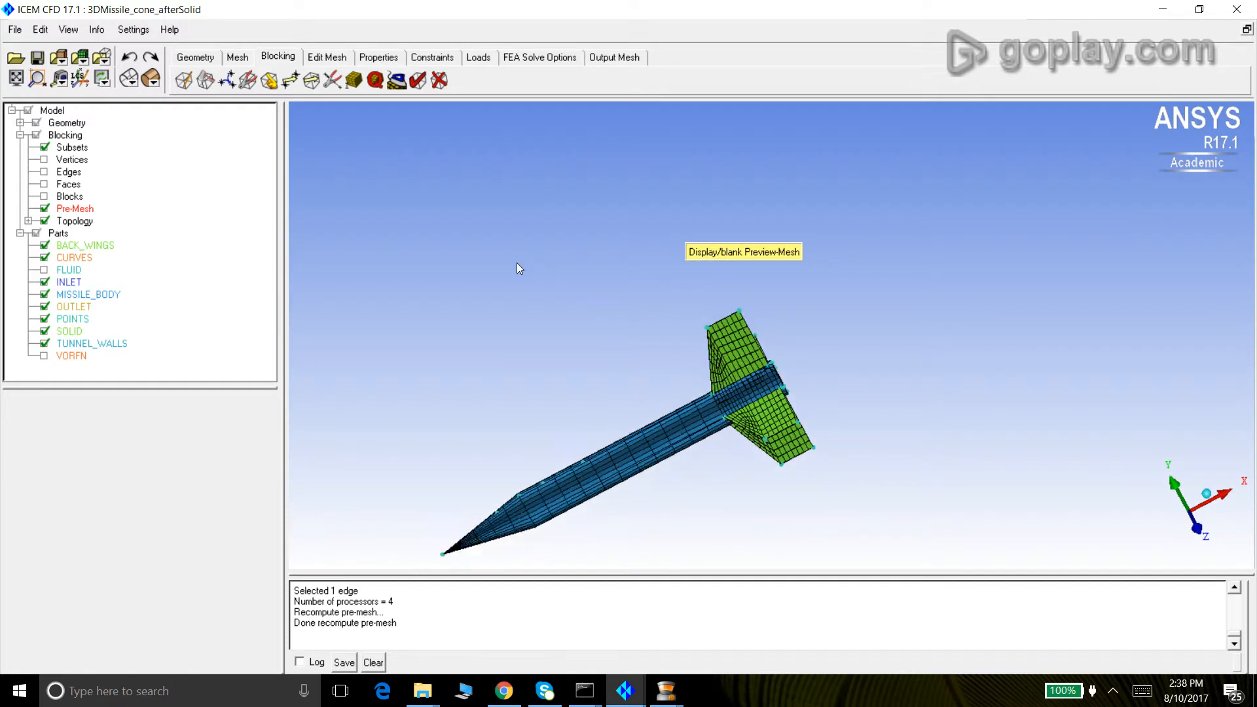
{"action": "left_click_drag", "start_coordinate": [517, 269], "coordinate": [752, 407]}
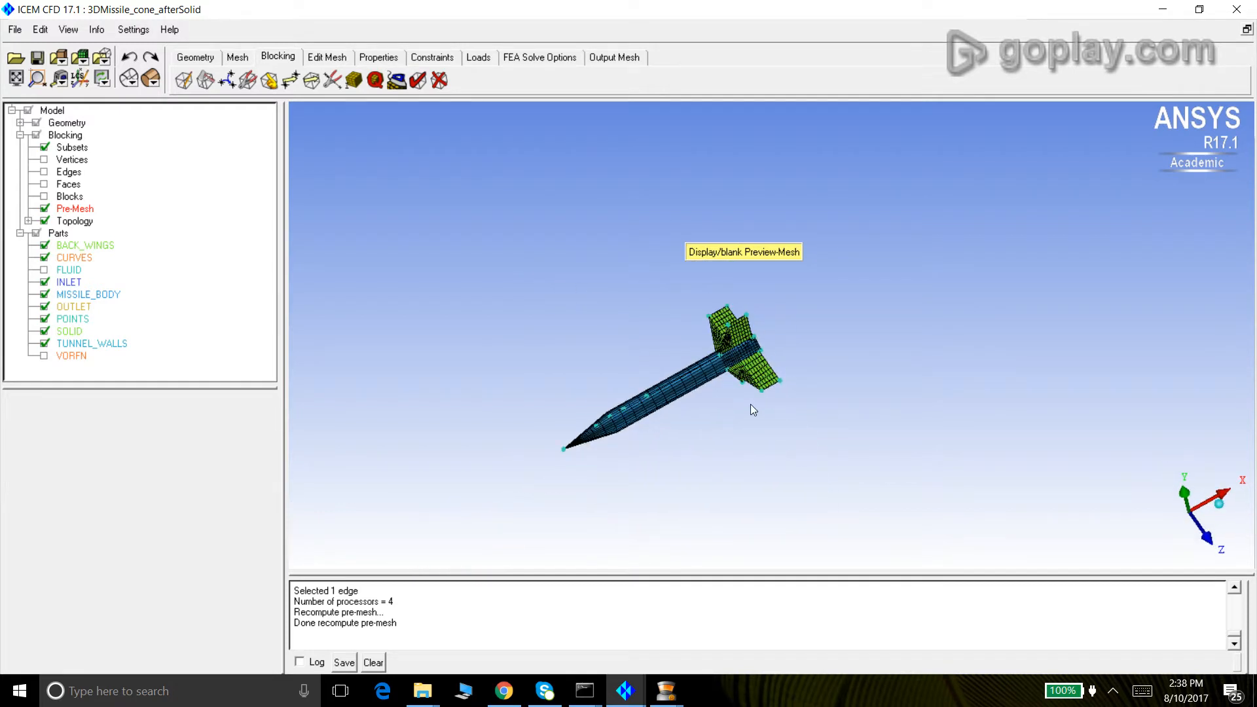
{"action": "left_click", "coordinate": [1113, 691]}
{"action": "left_click", "coordinate": [1092, 657]}
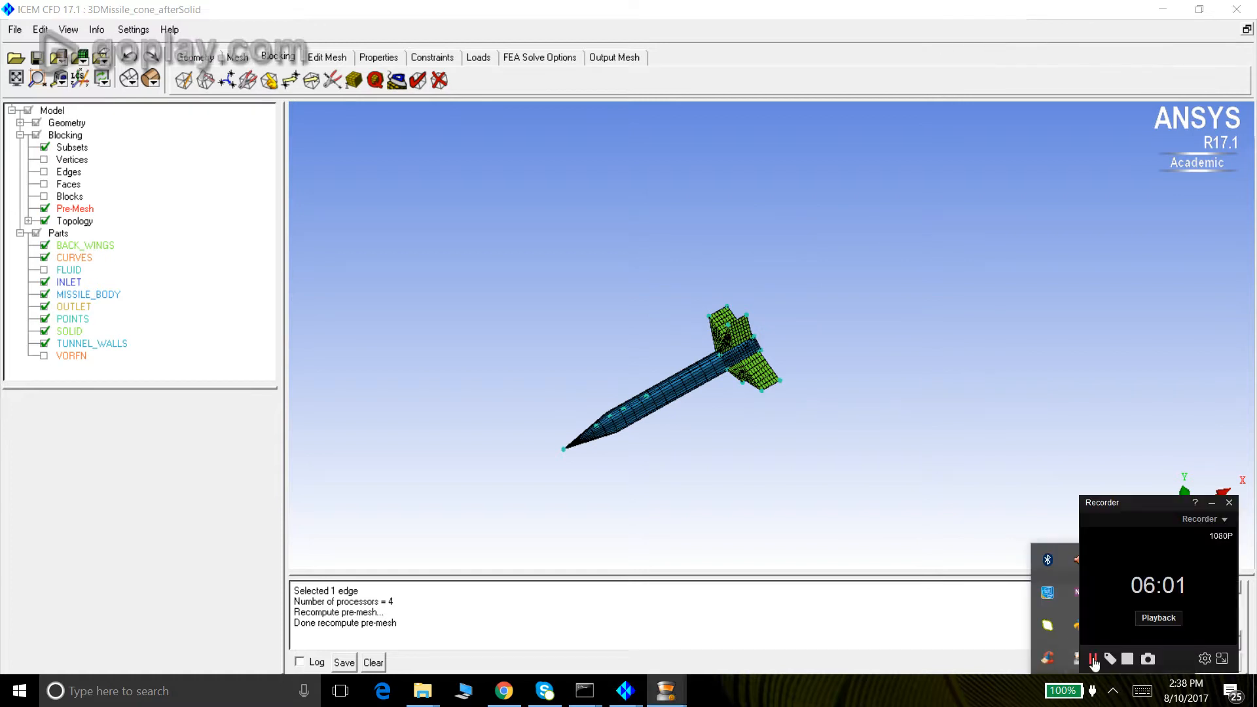
{"action": "left_click", "coordinate": [1213, 503]}
- Examine the surface mesh along the whole missile, from the nose cone to the back wings
{"action": "left_click_drag", "start_coordinate": [837, 426], "coordinate": [680, 401]}
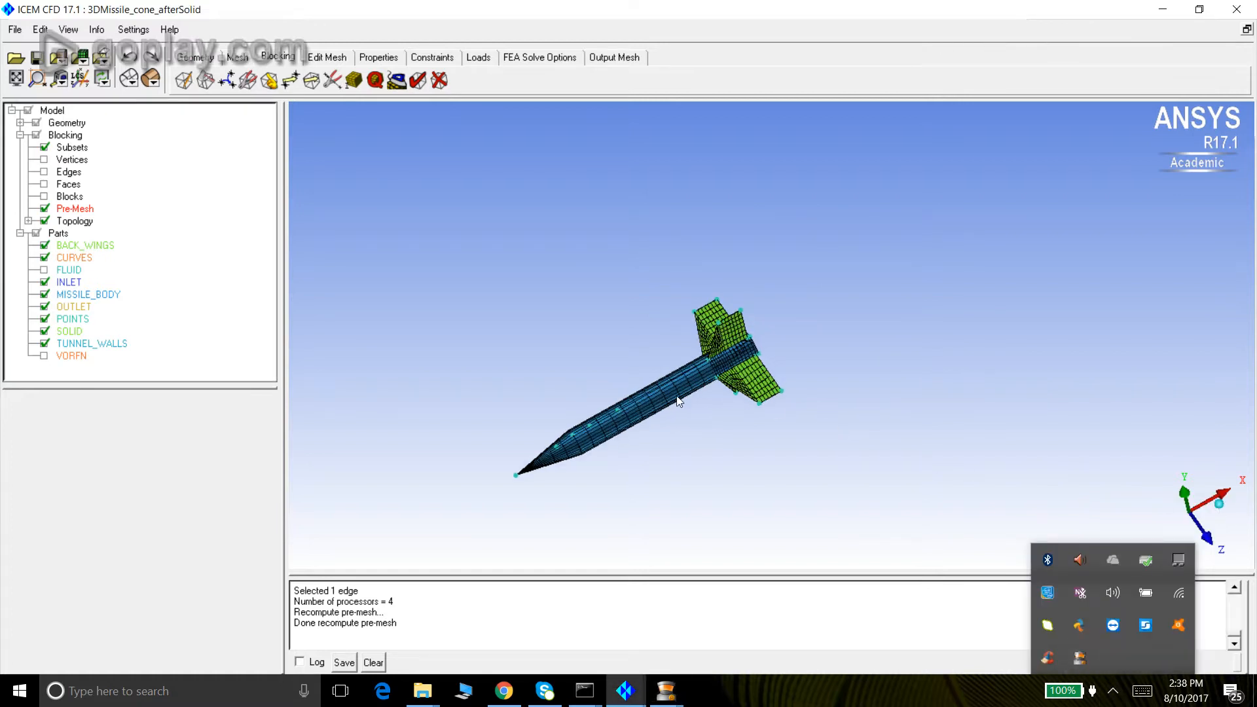
{"action": "left_click_drag", "start_coordinate": [639, 447], "coordinate": [598, 339]}
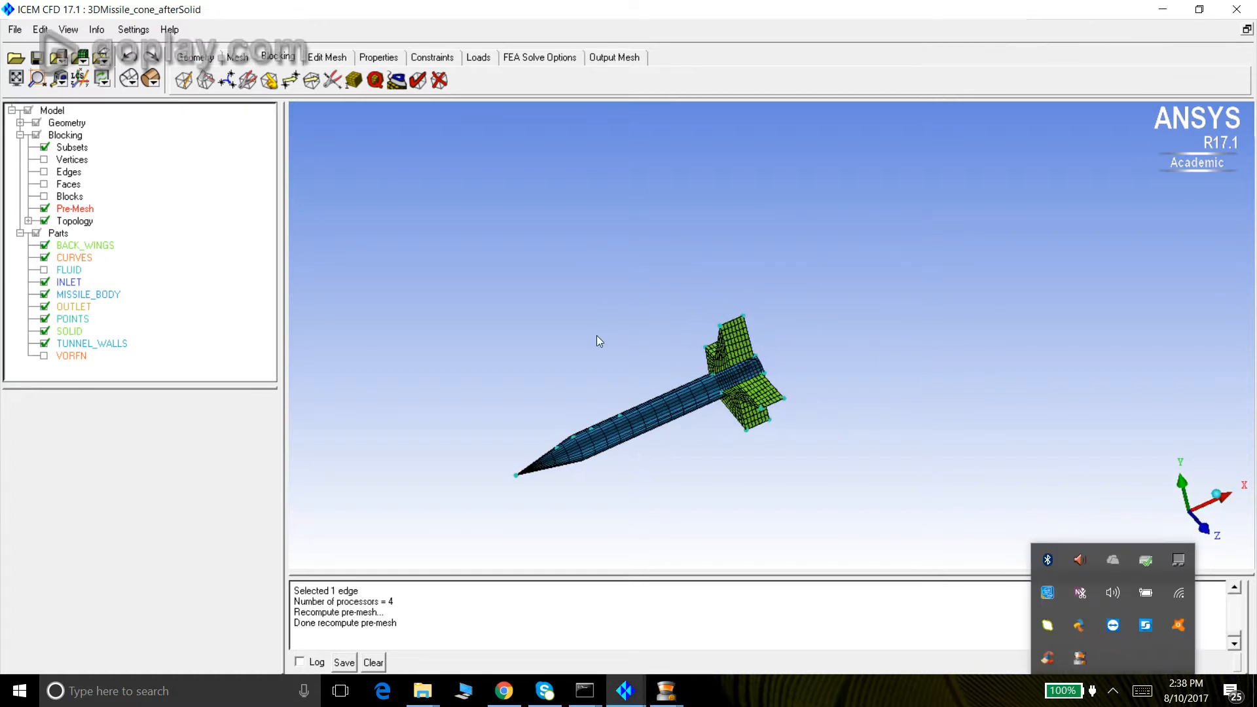
{"action": "left_click", "coordinate": [38, 78]}
{"action": "left_click_drag", "start_coordinate": [438, 355], "coordinate": [919, 471]}
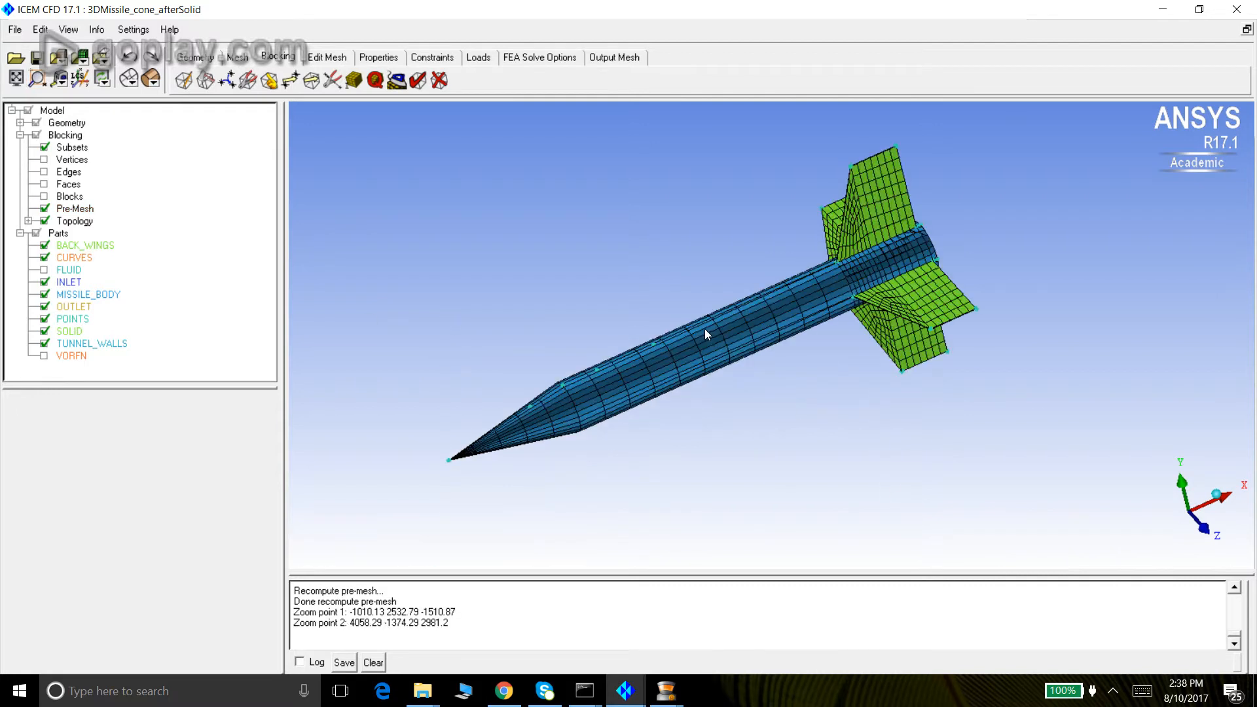
{"action": "left_click_drag", "start_coordinate": [705, 328], "coordinate": [630, 356]}
{"action": "scroll", "coordinate": [630, 353], "scroll_direction": "down", "scroll_amount": 1}
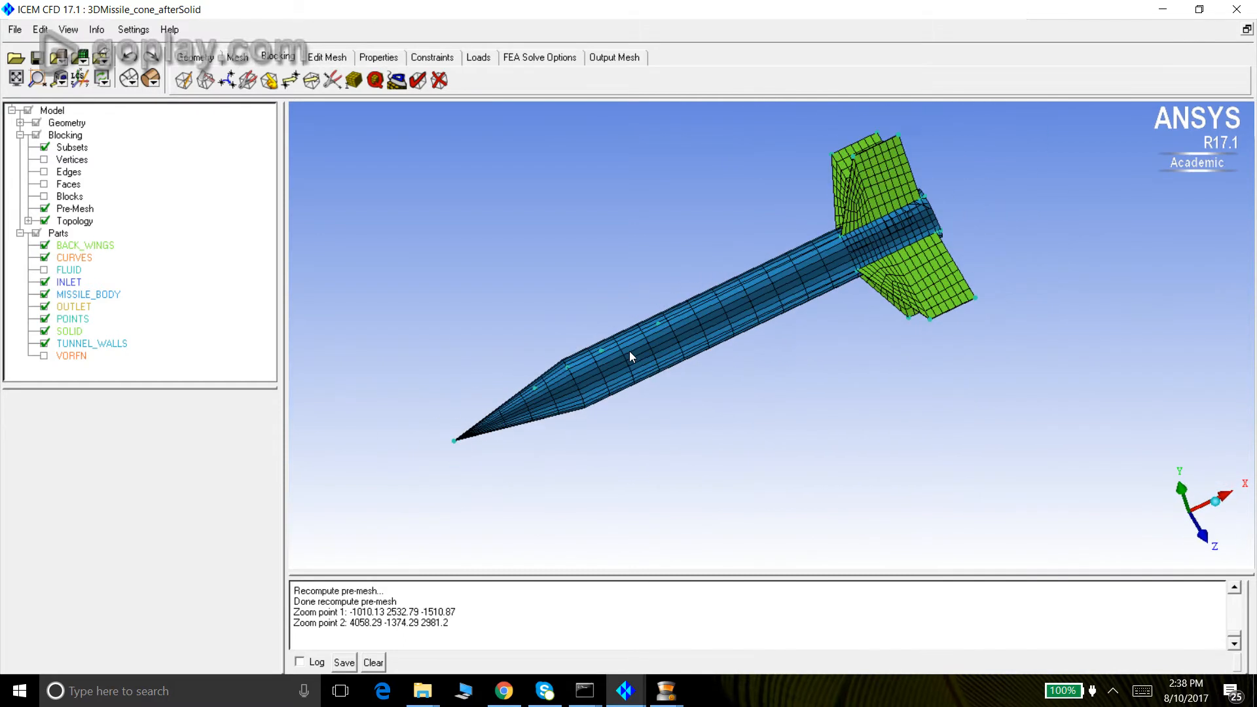
{"action": "scroll", "coordinate": [630, 352], "scroll_direction": "up", "scroll_amount": 1}
{"action": "scroll", "coordinate": [630, 353], "scroll_direction": "down", "scroll_amount": 1}
{"action": "scroll", "coordinate": [683, 321], "scroll_direction": "down", "scroll_amount": 2}
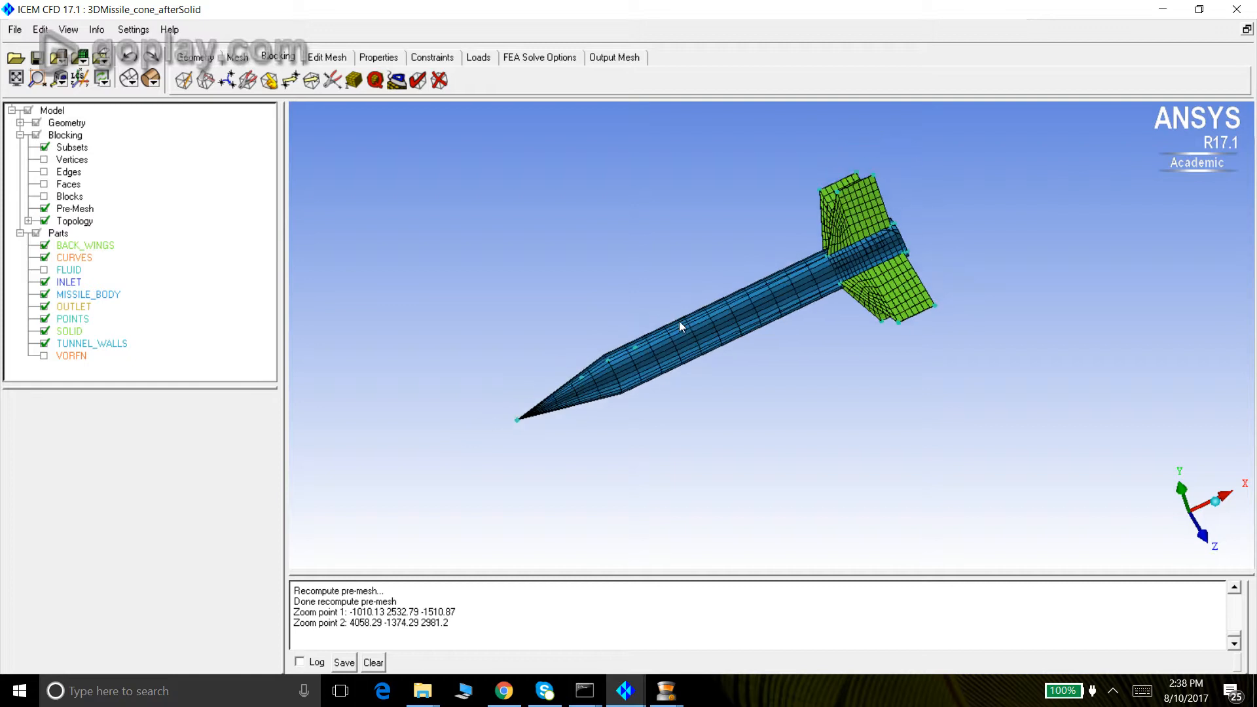
- Show the pre-mesh as a wireframe, display the FLUID part and recompute the mesh
{"action": "right_click", "coordinate": [62, 211]}
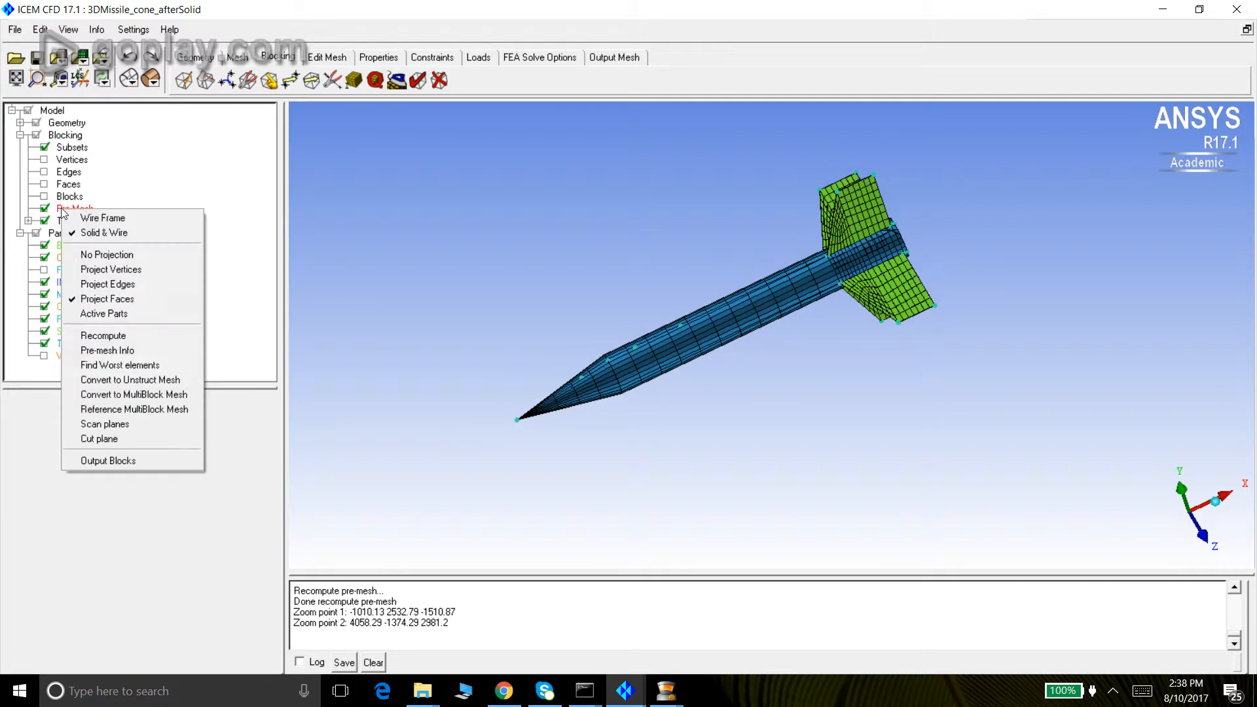
{"action": "left_click", "coordinate": [81, 218]}
{"action": "left_click", "coordinate": [45, 269]}
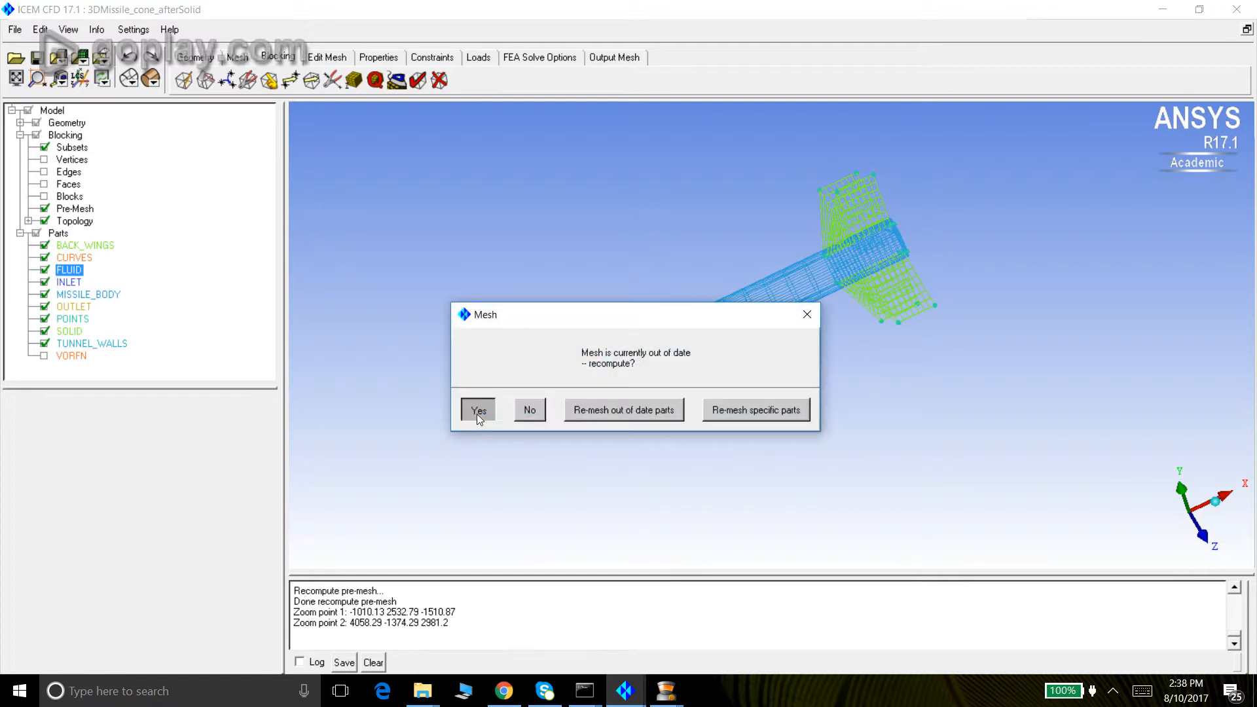
{"action": "left_click", "coordinate": [477, 411]}
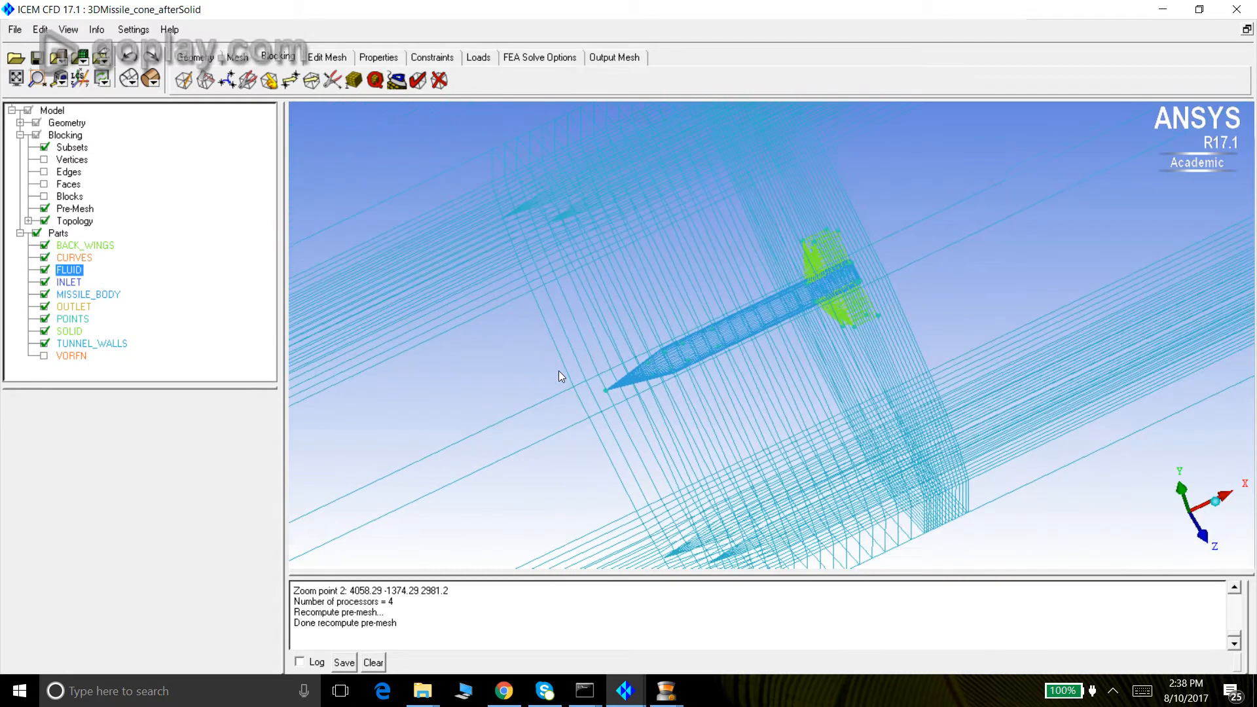
- Inspect the wireframe mesh of the fluid domain around the missile and between the inlet, outlet and tunnel walls
{"action": "scroll", "coordinate": [559, 370], "scroll_direction": "down", "scroll_amount": 6}
{"action": "left_click_drag", "start_coordinate": [642, 269], "coordinate": [721, 485]}
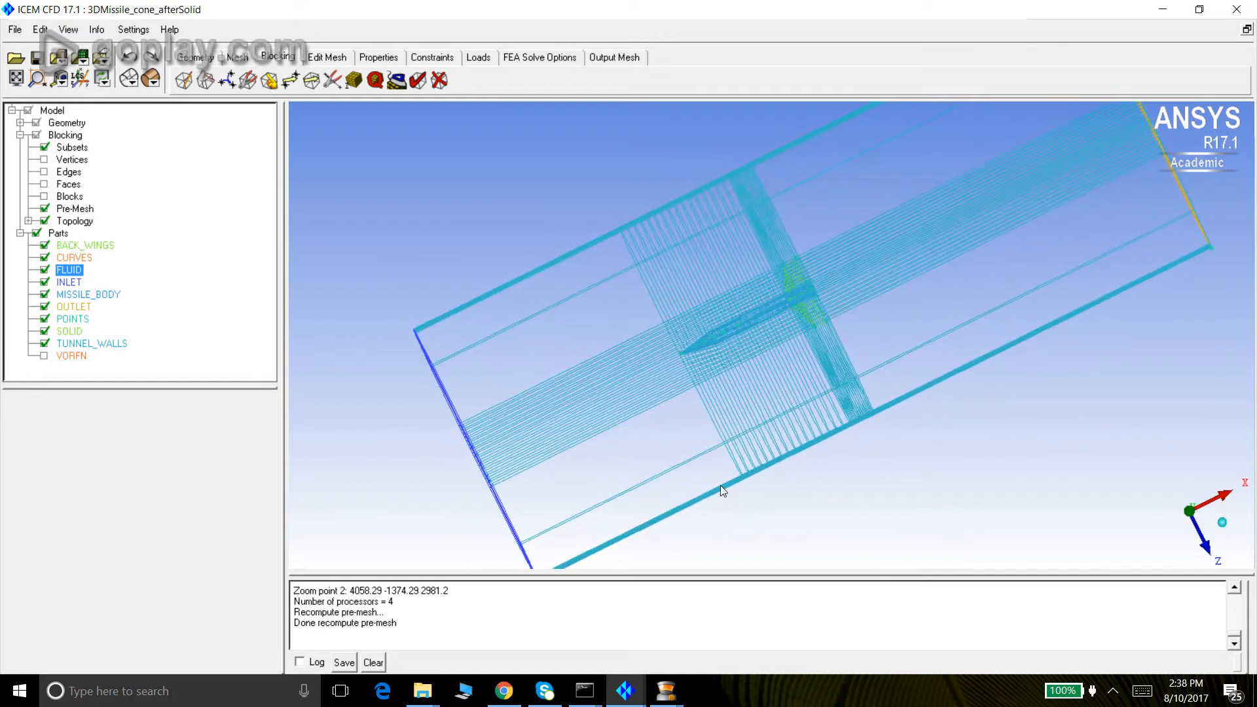
{"action": "scroll", "coordinate": [804, 329], "scroll_direction": "up", "scroll_amount": 4}
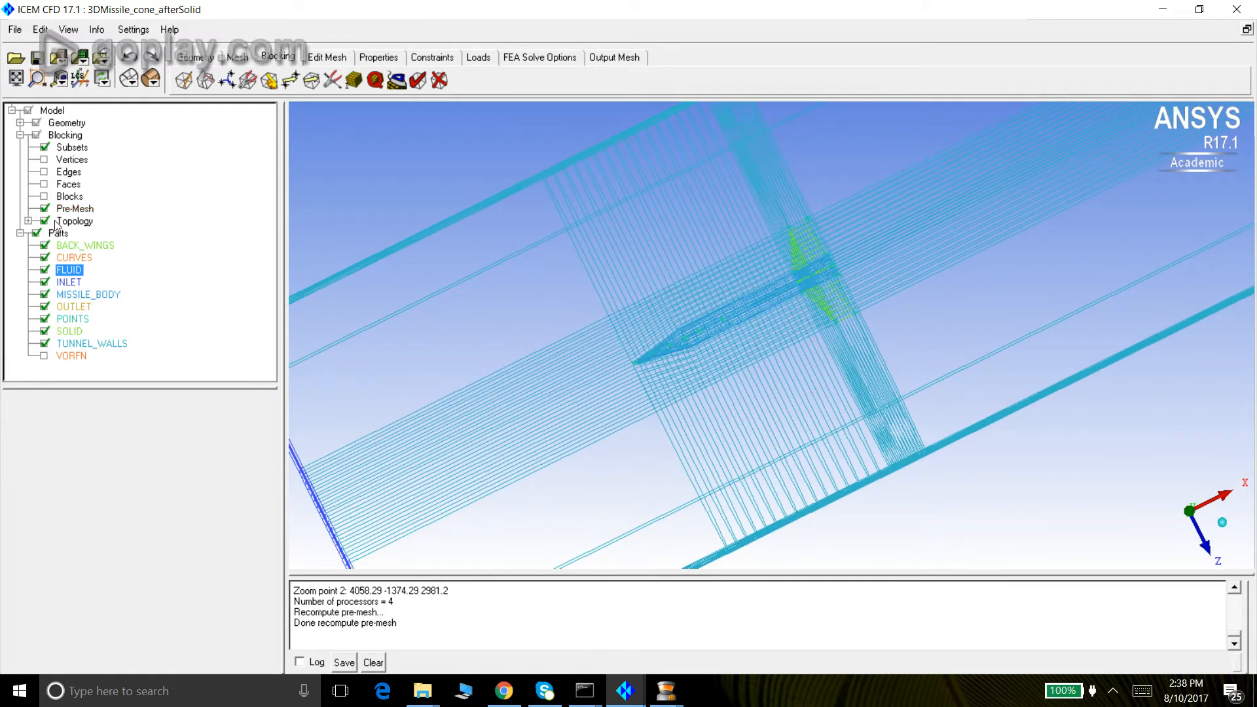
{"action": "mouse_move", "coordinate": [663, 285]}
{"action": "left_mouse_down"}
{"action": "mouse_move", "coordinate": [660, 321]}
{"action": "mouse_move", "coordinate": [864, 379]}
{"action": "mouse_move", "coordinate": [699, 343]}
{"action": "mouse_move", "coordinate": [643, 300]}
{"action": "mouse_move", "coordinate": [655, 292]}
{"action": "left_mouse_up"}
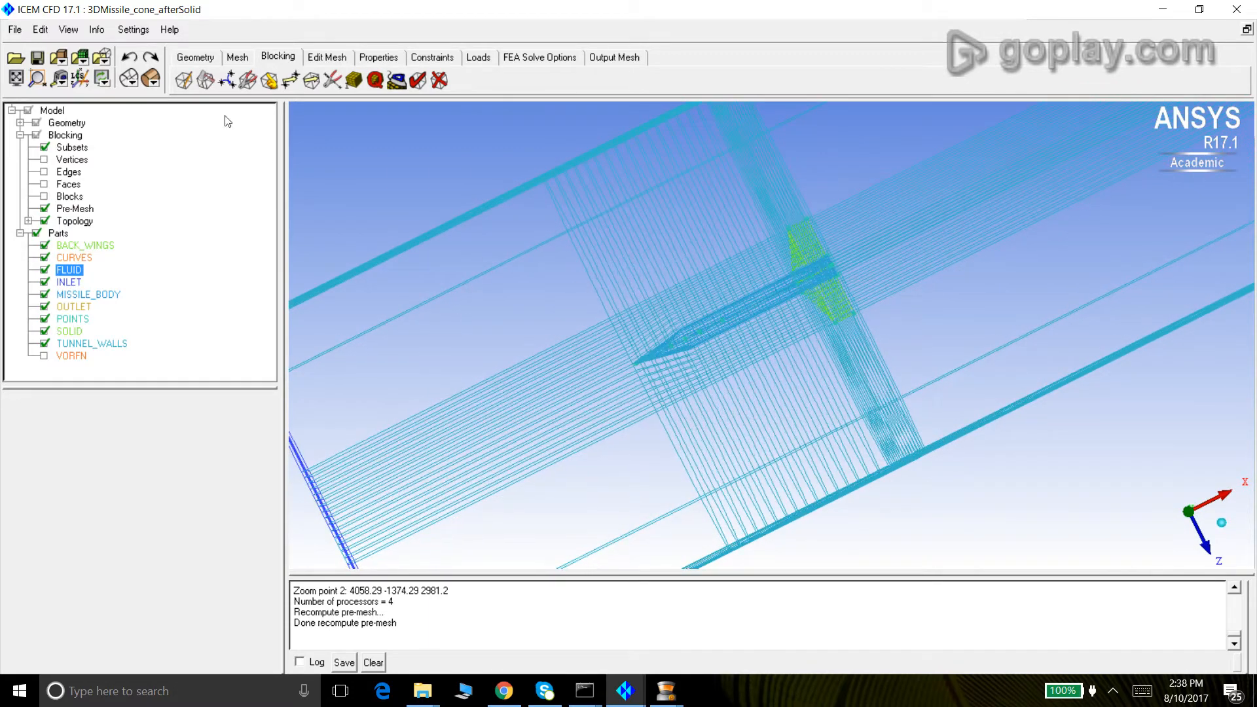
{"action": "left_click", "coordinate": [38, 79]}
{"action": "left_click_drag", "start_coordinate": [769, 207], "coordinate": [882, 377]}
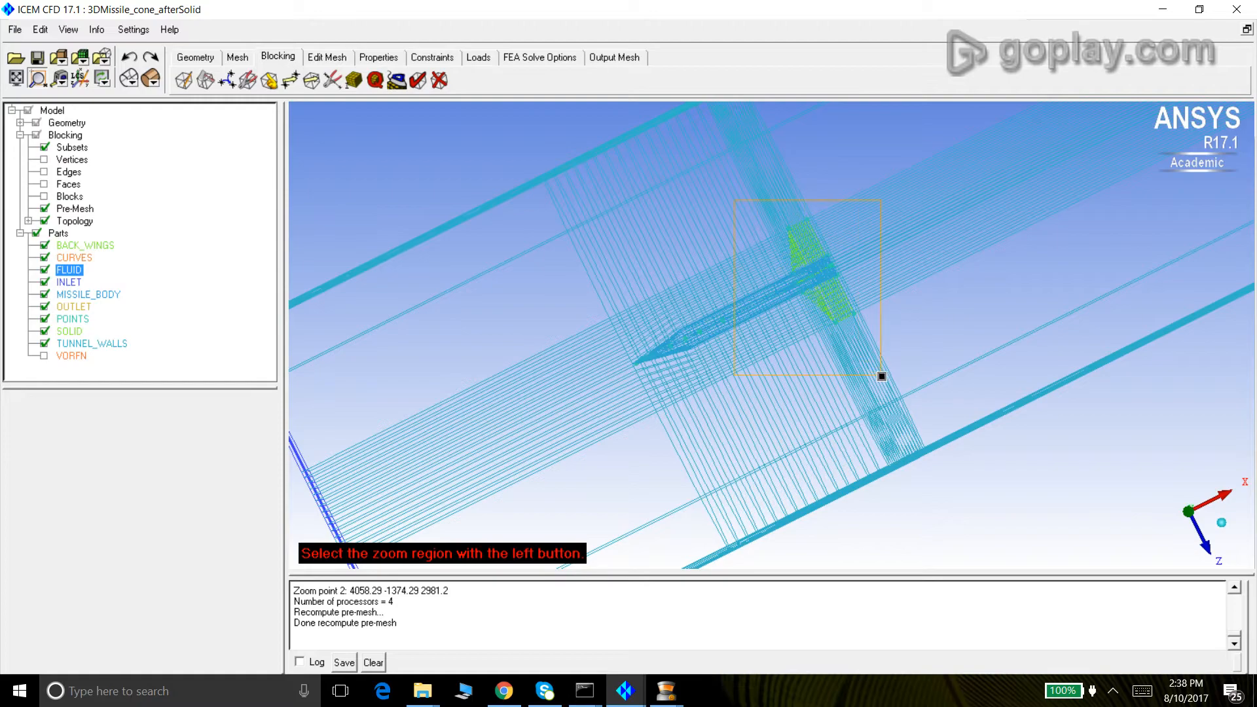
{"action": "left_click_drag", "start_coordinate": [689, 275], "coordinate": [853, 595]}
{"action": "scroll", "coordinate": [660, 289], "scroll_direction": "down", "scroll_amount": 6}
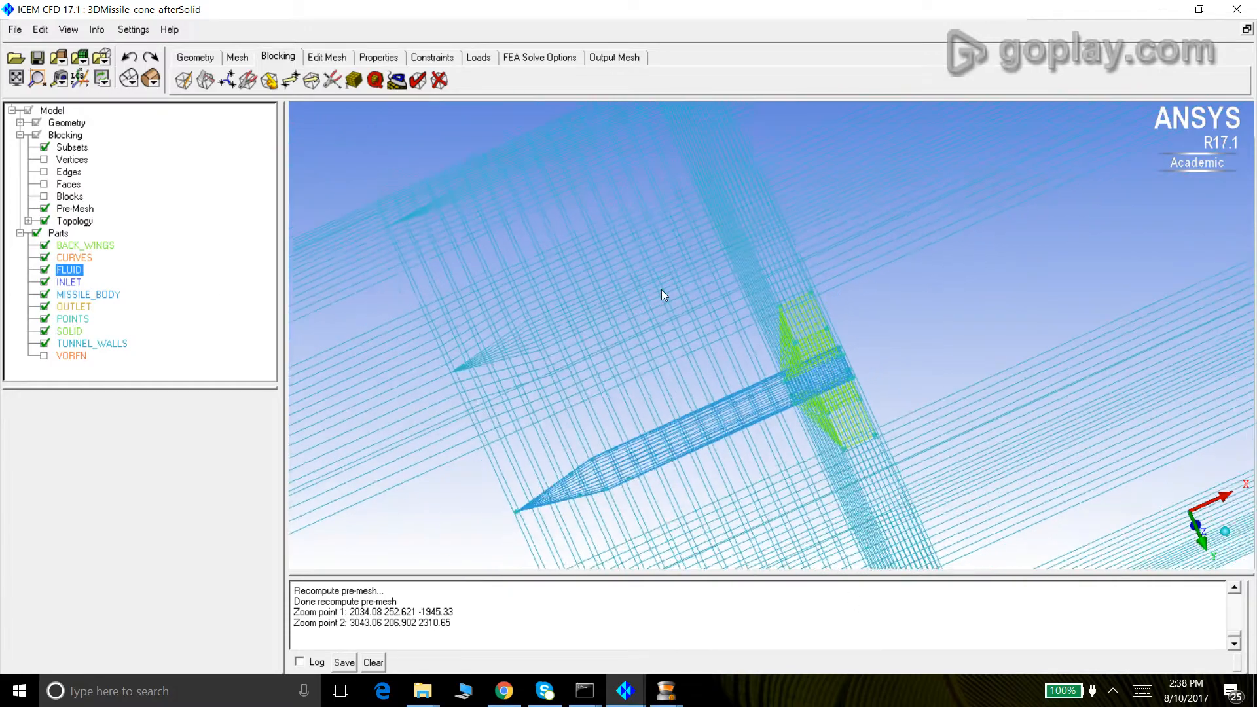
{"action": "left_click_drag", "start_coordinate": [736, 477], "coordinate": [607, 155]}
{"action": "scroll", "coordinate": [621, 250], "scroll_direction": "down", "scroll_amount": 5}
{"action": "left_click_drag", "start_coordinate": [621, 250], "coordinate": [669, 372]}
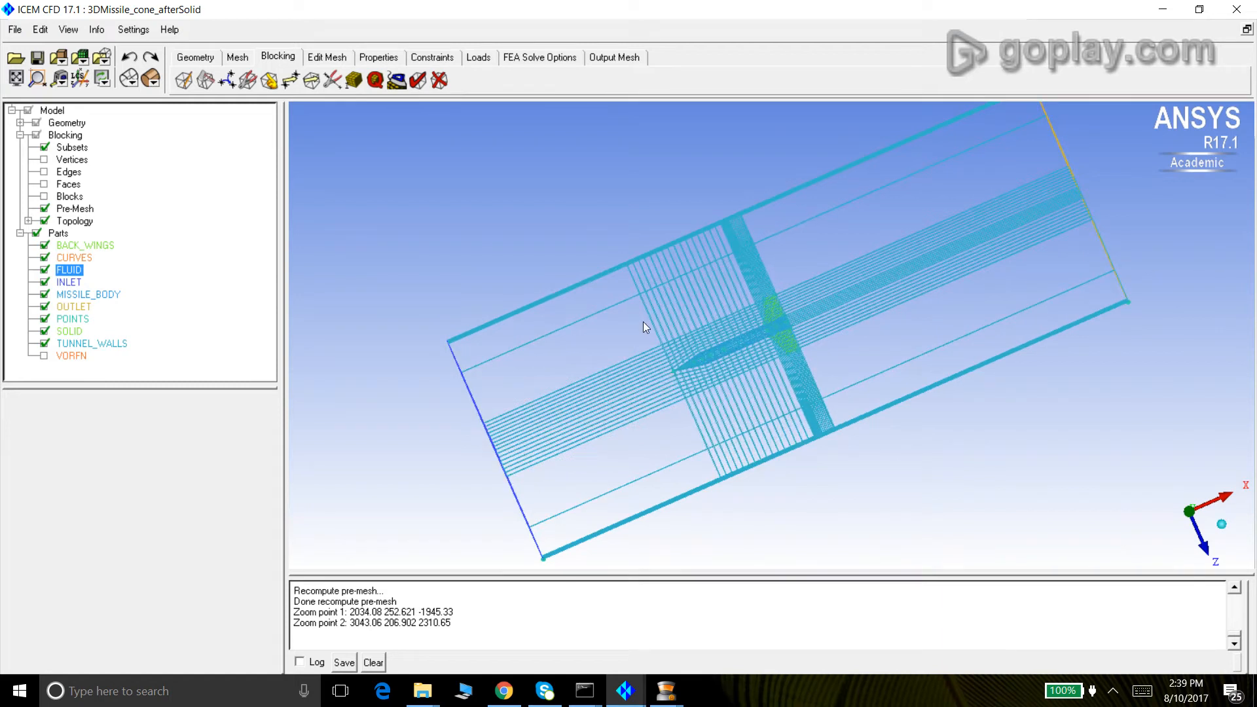
{"action": "scroll", "coordinate": [643, 320], "scroll_direction": "up", "scroll_amount": 2}
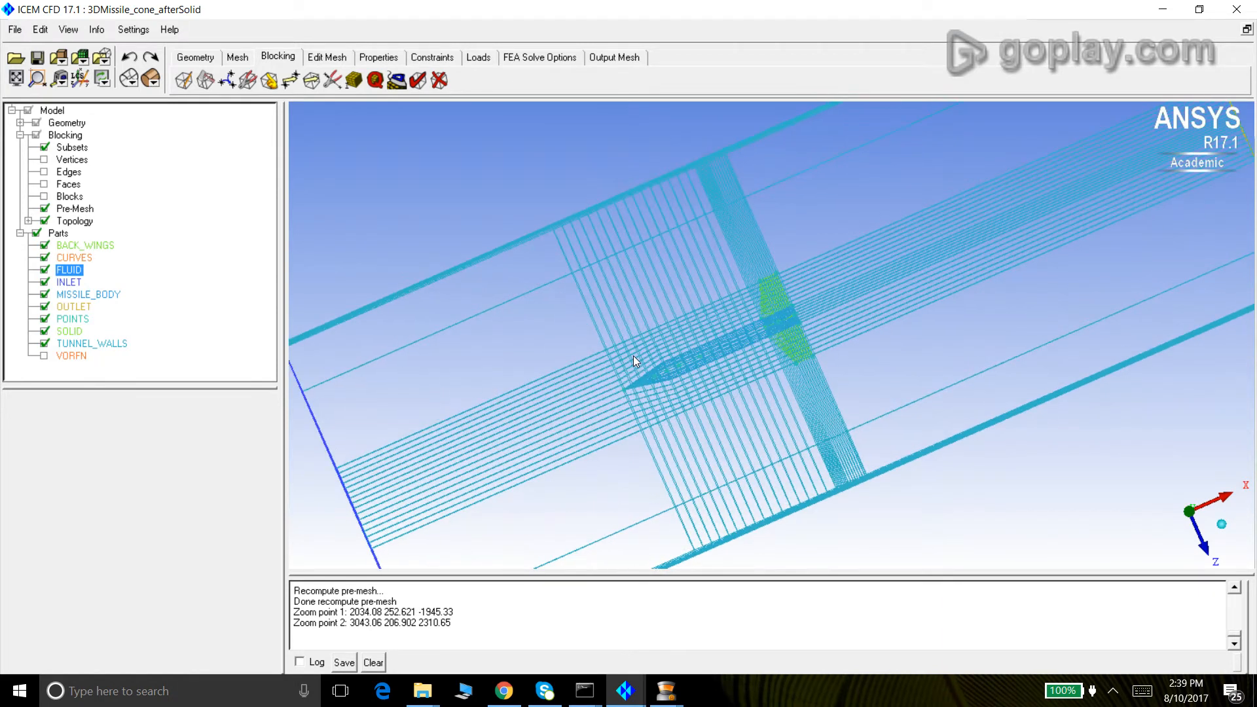
{"action": "scroll", "coordinate": [630, 357], "scroll_direction": "down", "scroll_amount": 2}
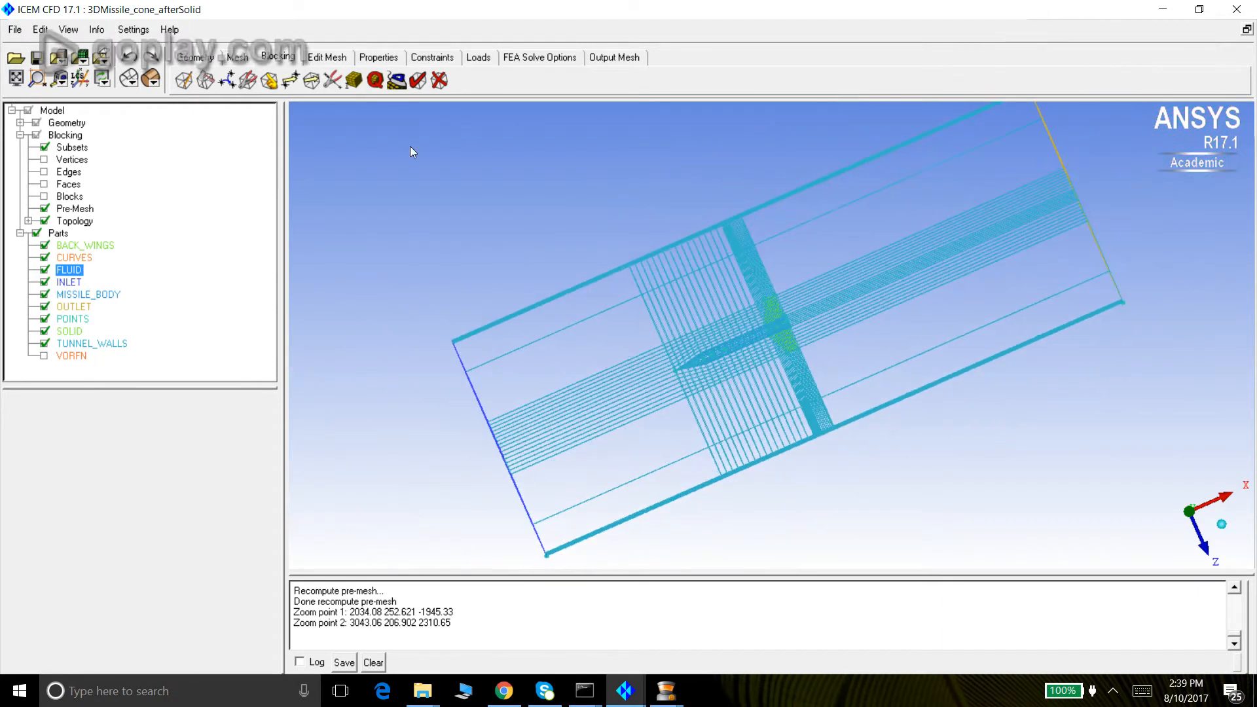
- Set the node count to 12 on the lengthwise tunnel edge 21 85 upstream of the missile nose
{"action": "left_click", "coordinate": [348, 85]}
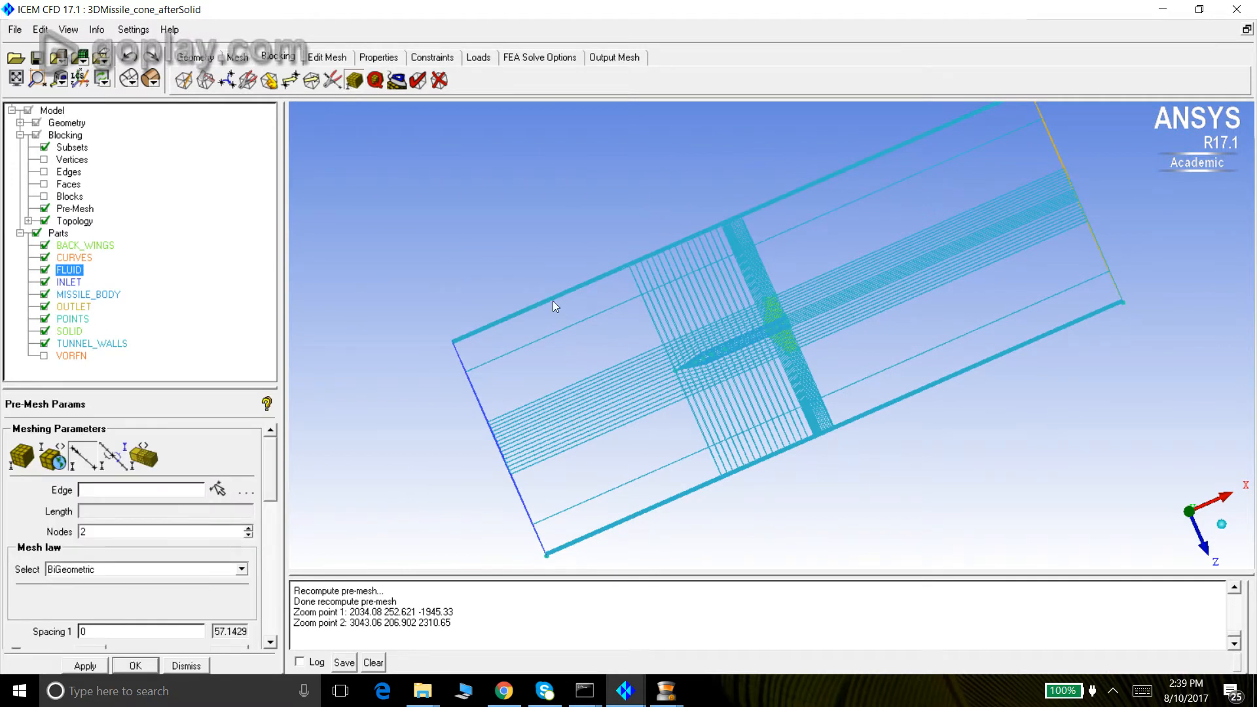
{"action": "left_click", "coordinate": [217, 490]}
{"action": "left_click", "coordinate": [518, 310]}
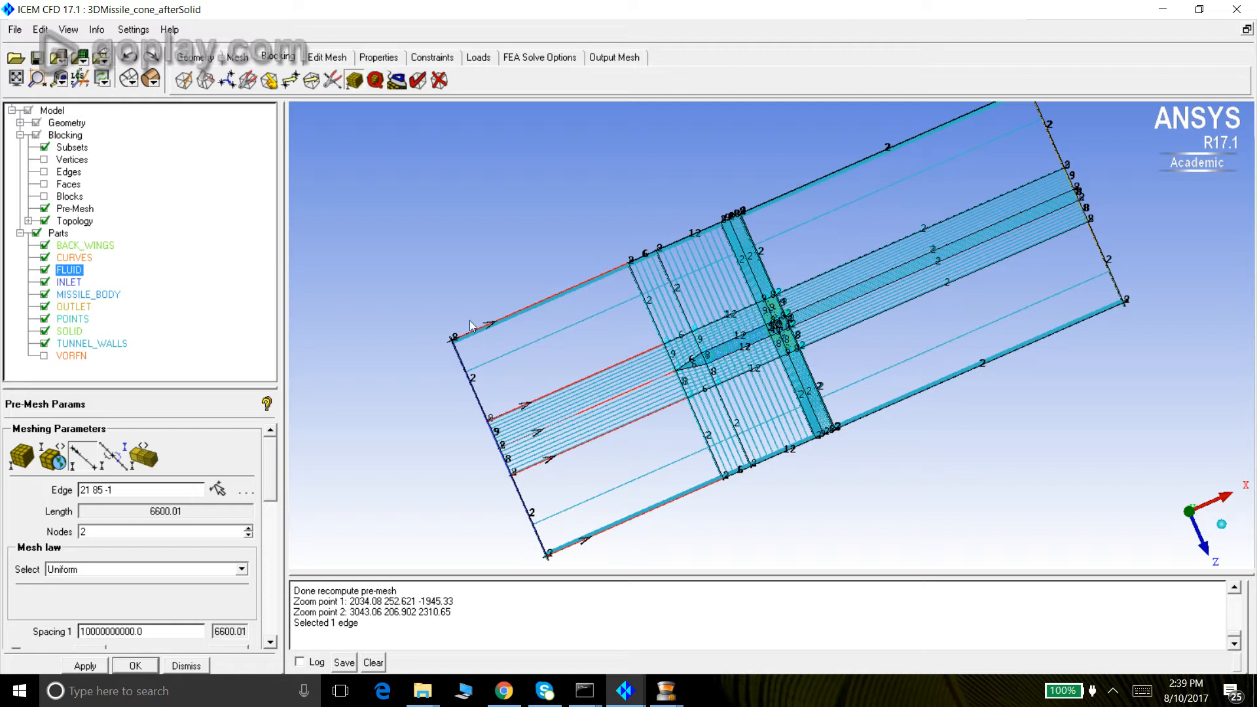
{"action": "left_click", "coordinate": [135, 536]}
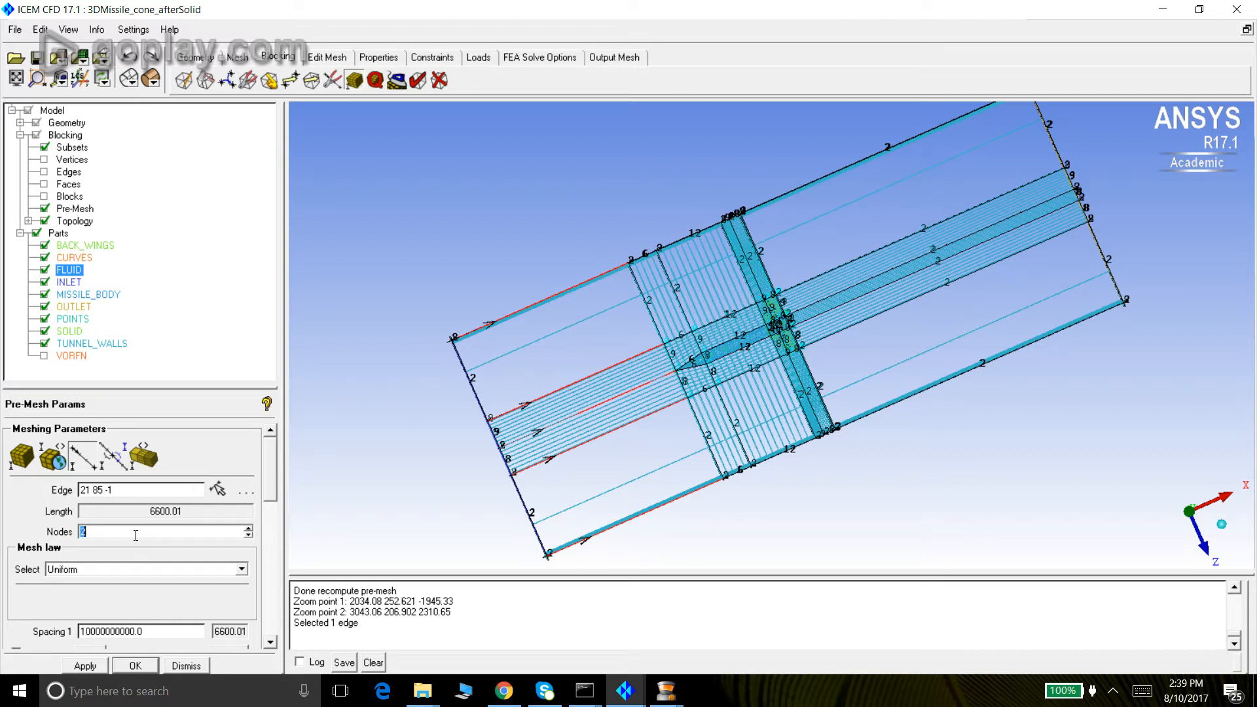
{"action": "type", "text": "12"}
{"action": "key", "text": "Return"}
- Set the node count to 8 on edge 86 382 running from the tunnel wall toward the missile nose
{"action": "left_click", "coordinate": [218, 491]}
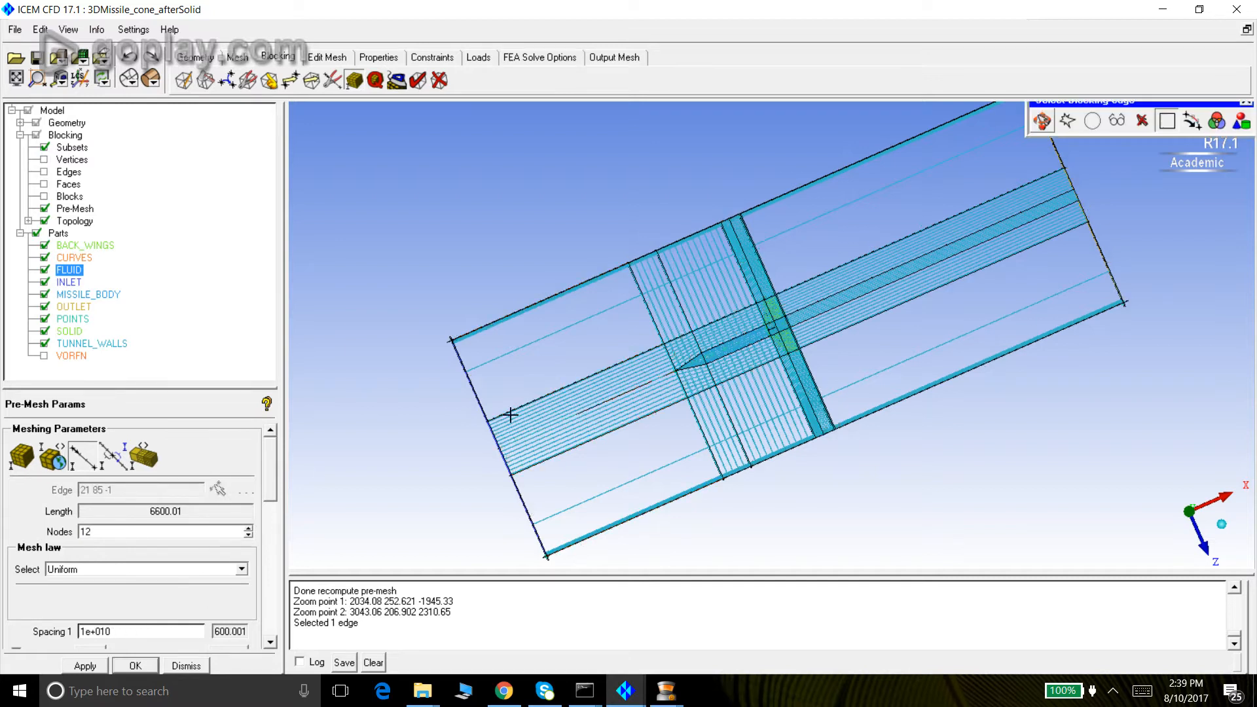
{"action": "left_click", "coordinate": [652, 305]}
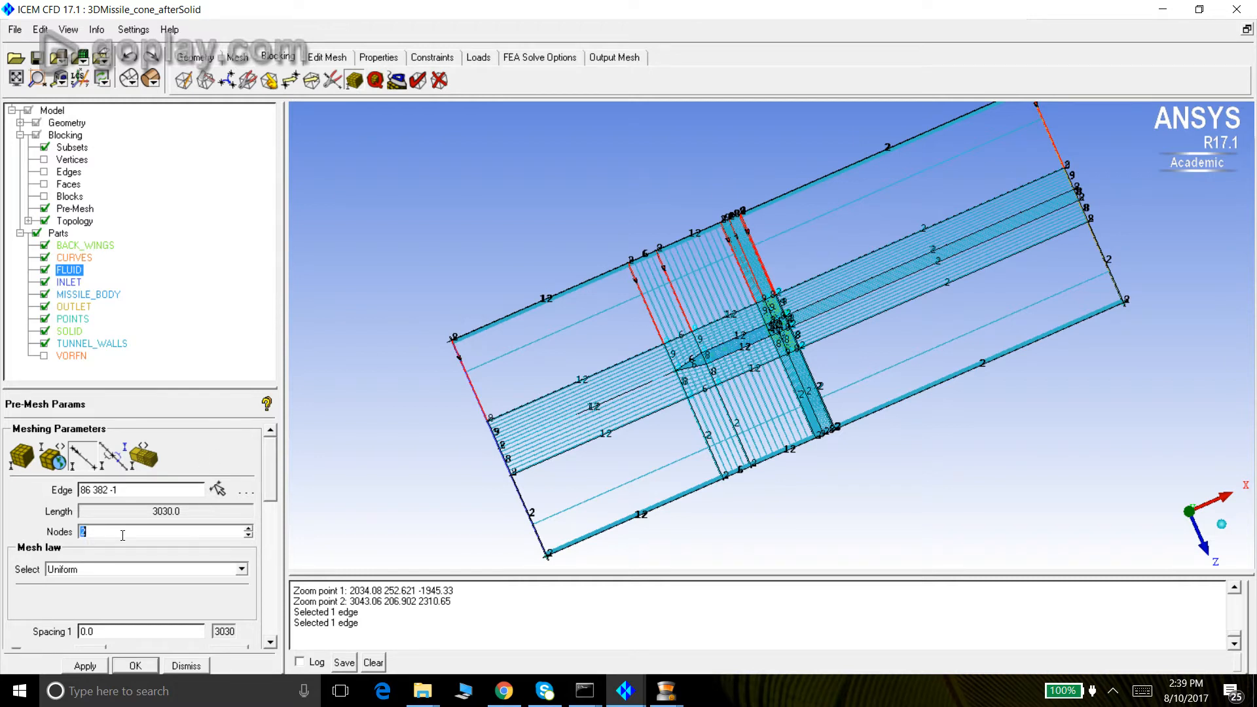
- Set the node count to 8 on edge 412 89 running from the missile nose region to the opposite tunnel wall
{"action": "left_click", "coordinate": [218, 490]}
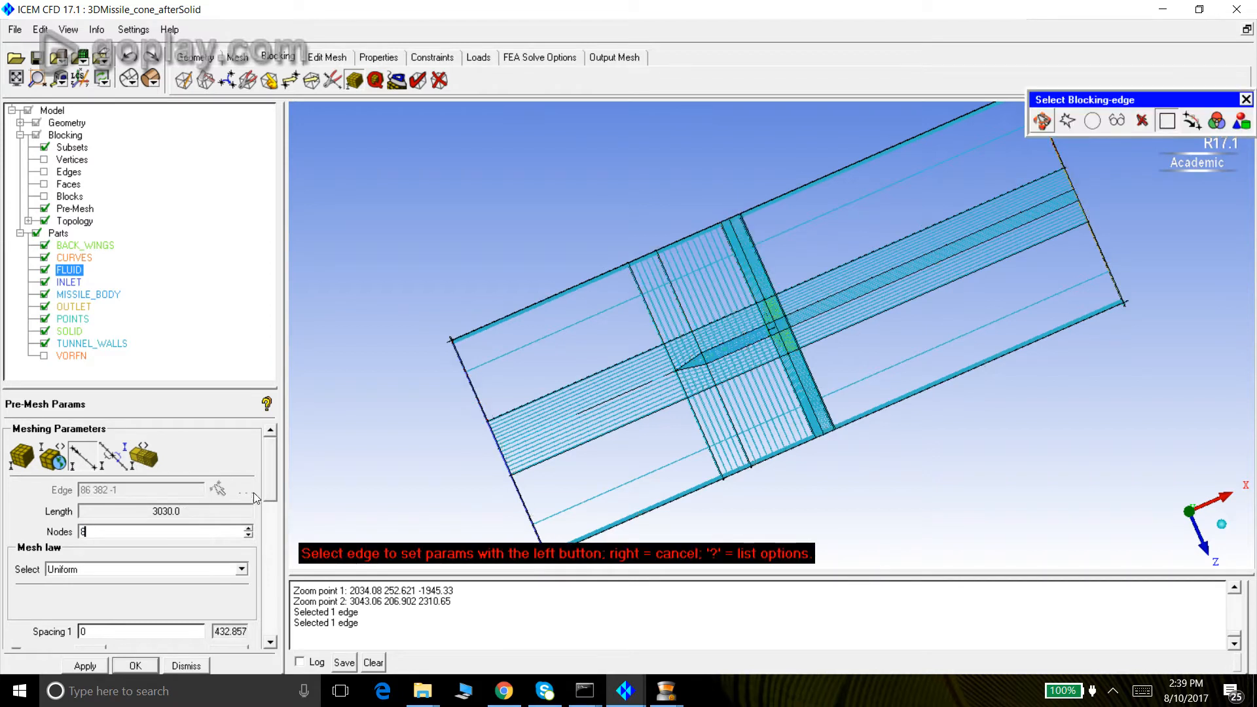
{"action": "left_click", "coordinate": [682, 501]}
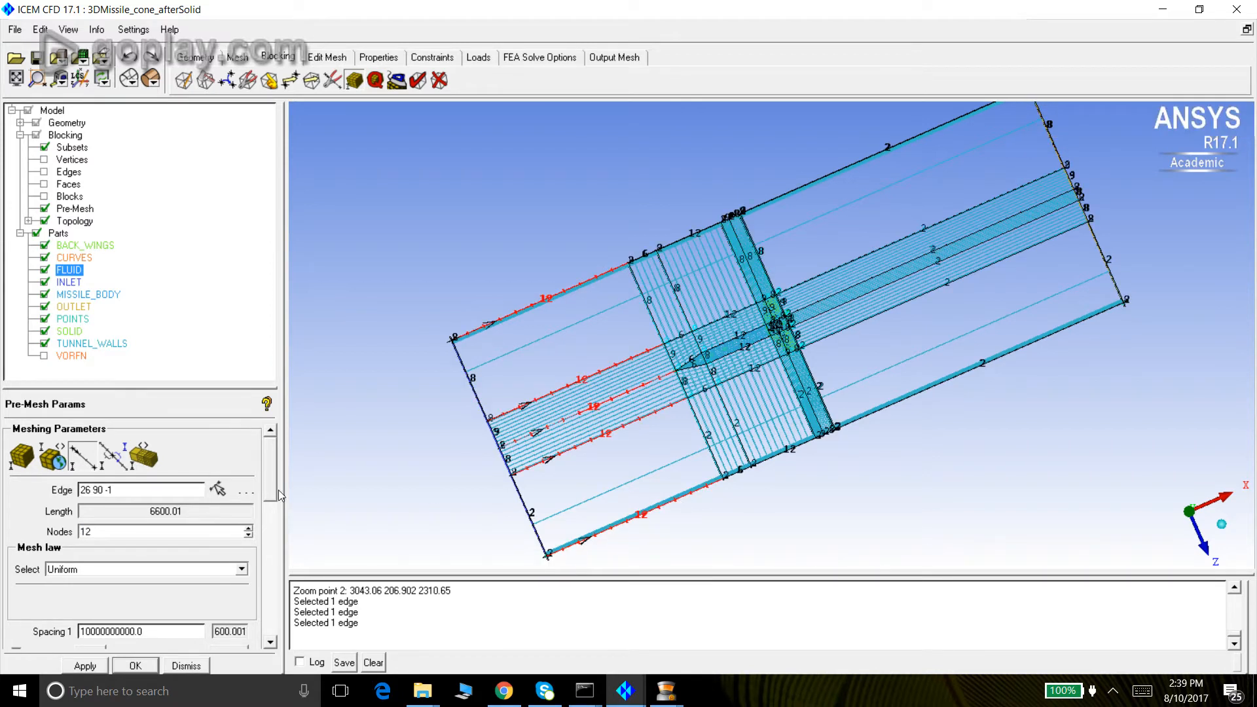
{"action": "left_click", "coordinate": [218, 489]}
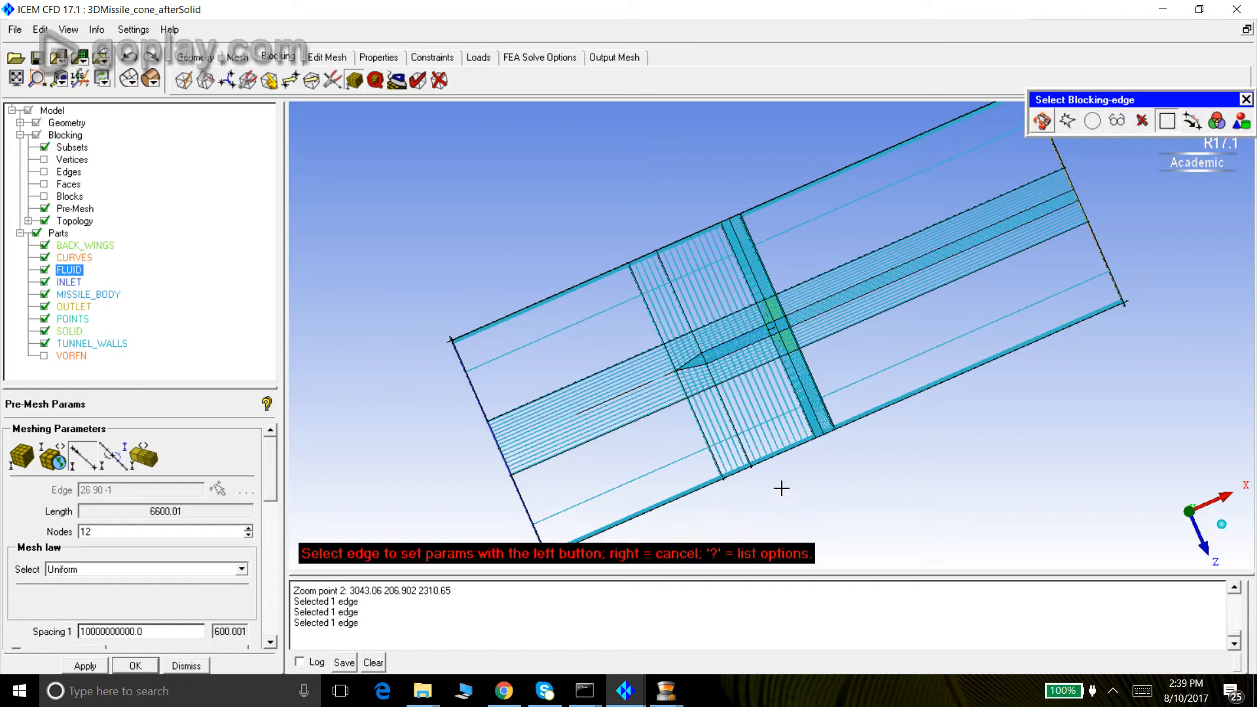
{"action": "left_click", "coordinate": [706, 452]}
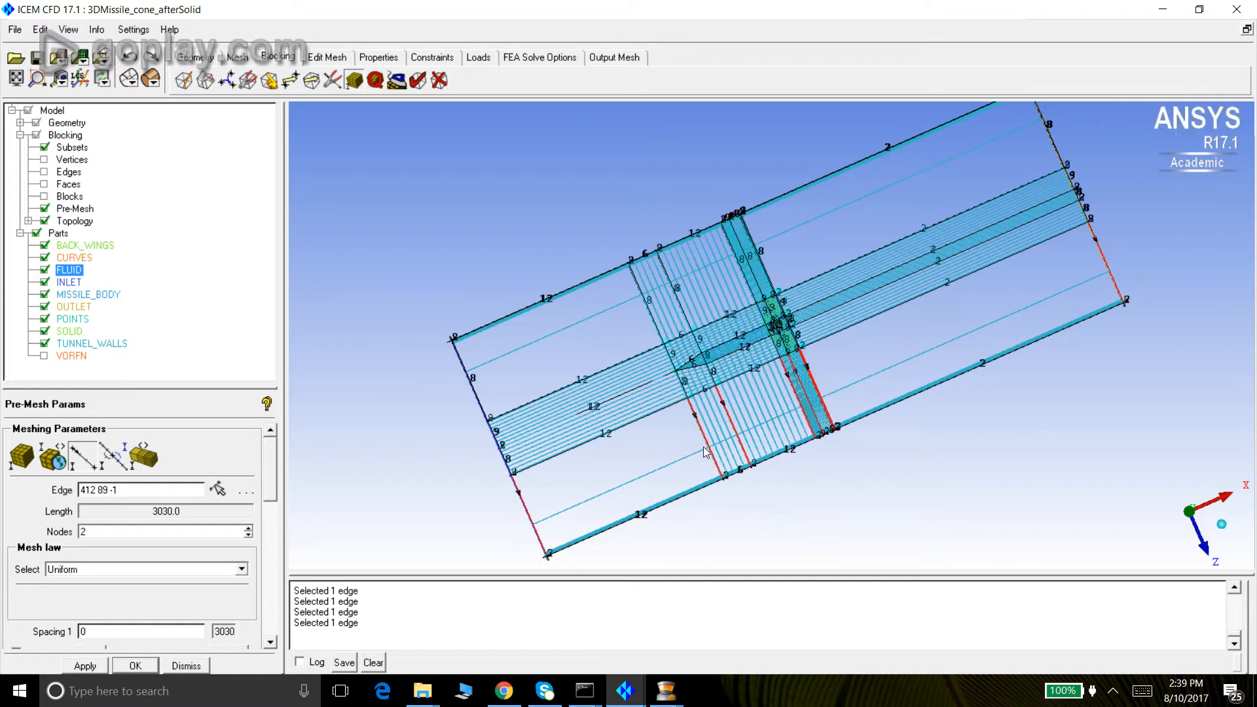
{"action": "double_click", "coordinate": [123, 531]}
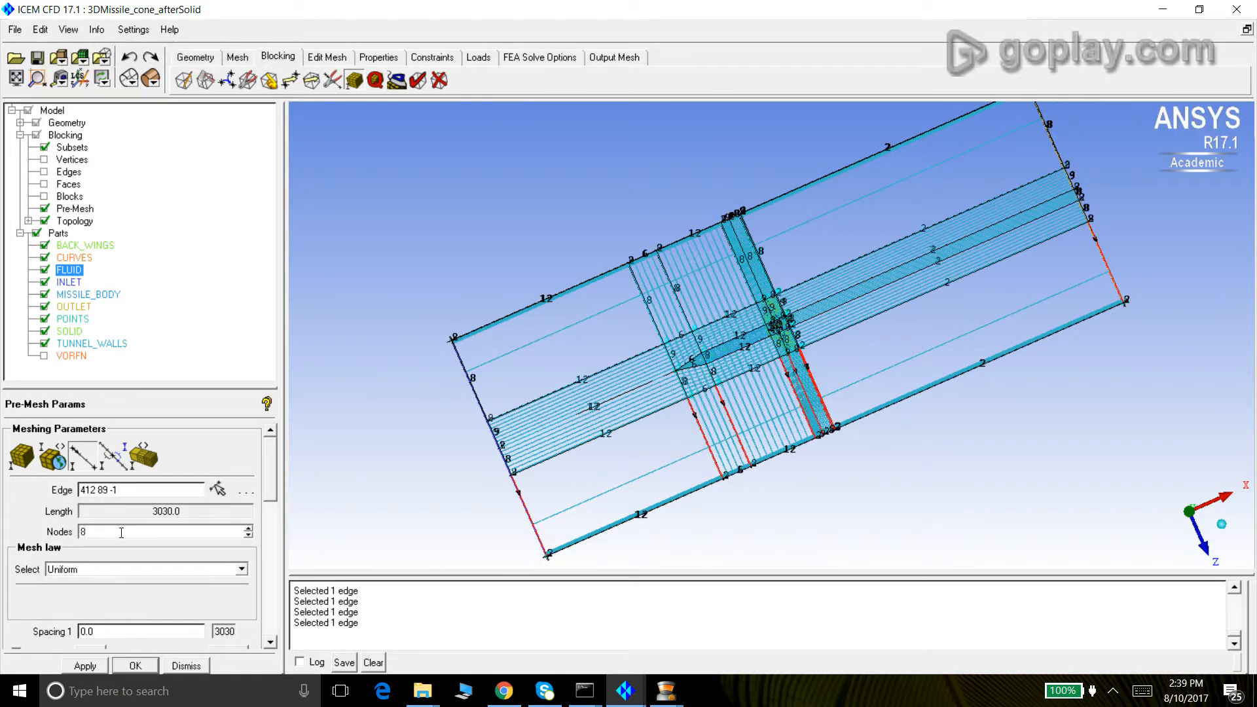
{"action": "key", "text": "Return"}
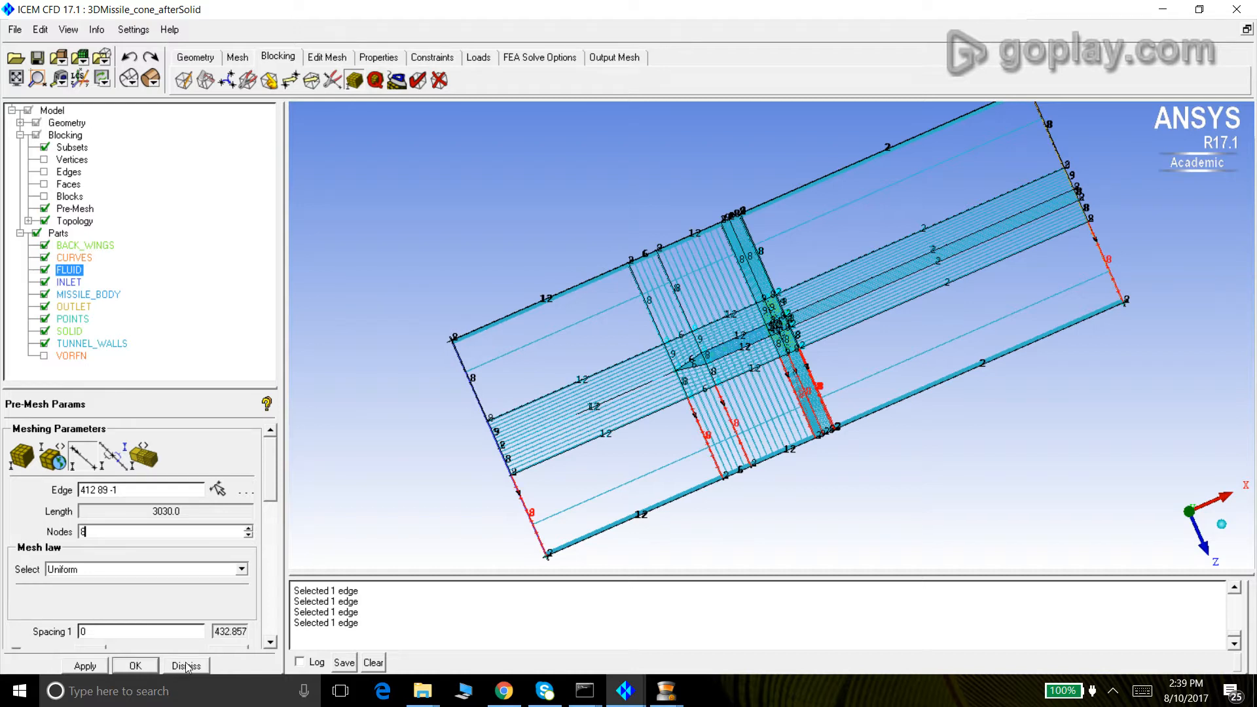
- Set the node count to 12 on the lengthwise tunnel edge 302 41 downstream of the back wings and close the pre-mesh parameters
{"action": "left_click", "coordinate": [220, 490]}
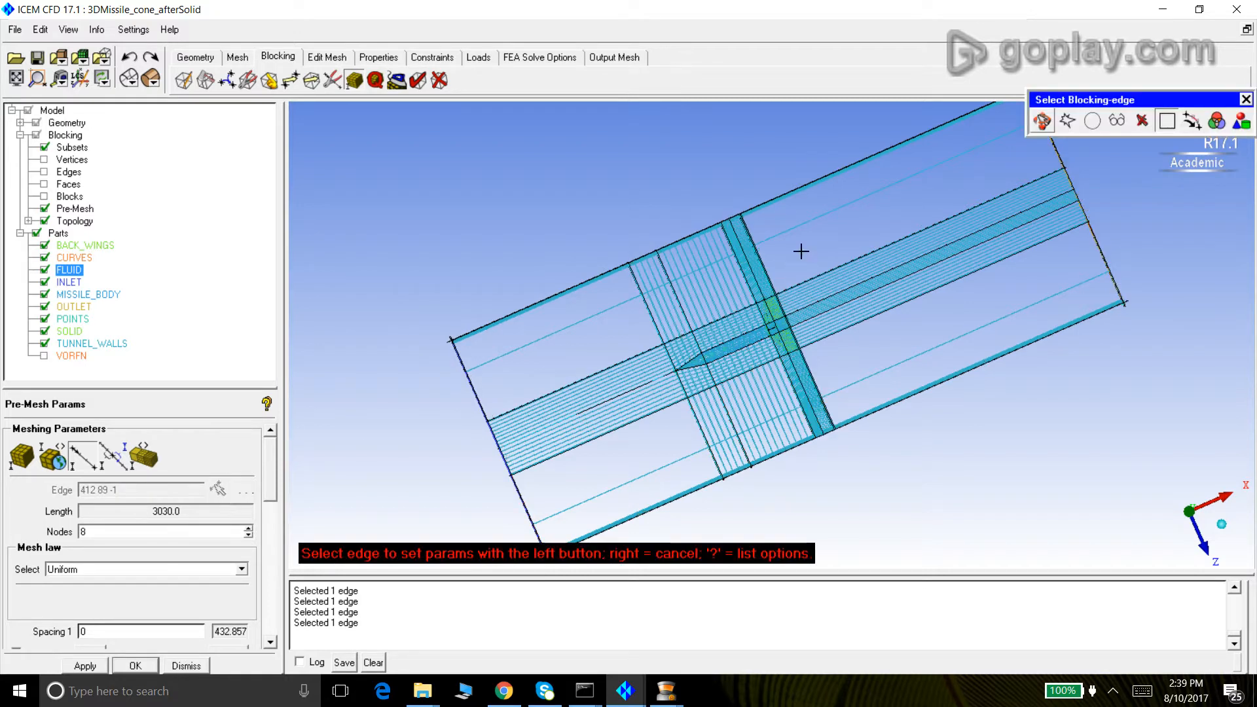
{"action": "left_click", "coordinate": [821, 179]}
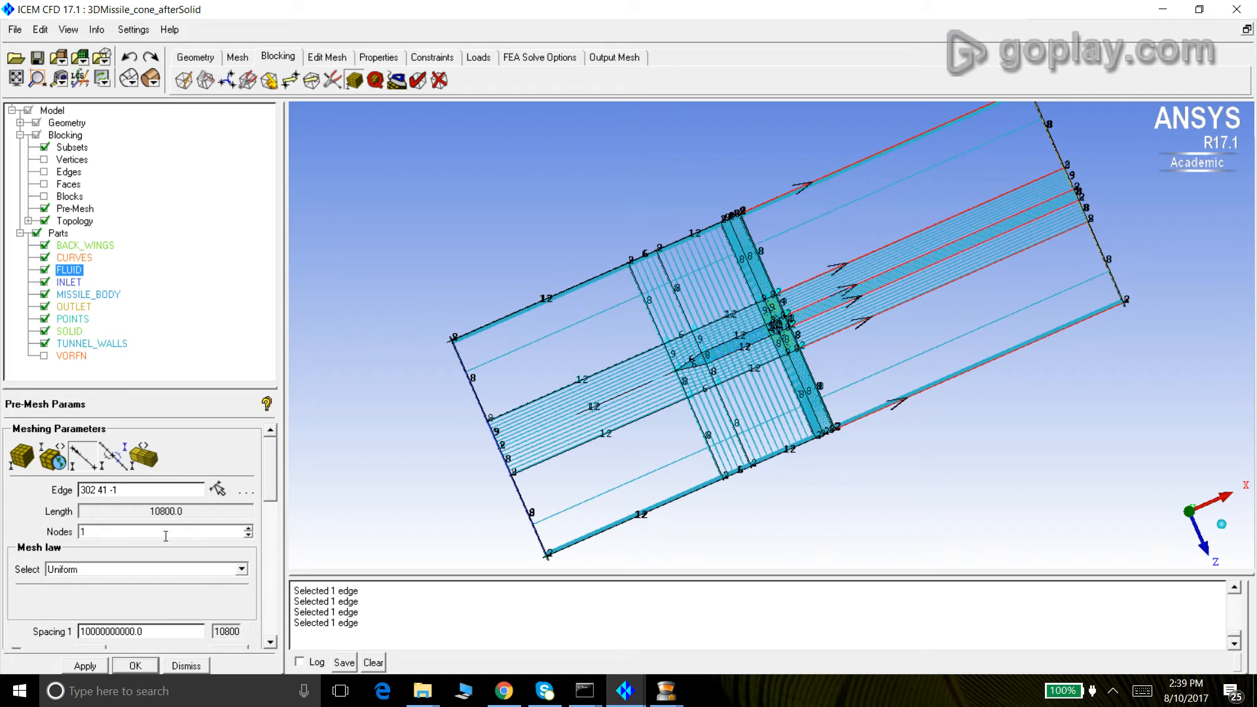
{"action": "key", "text": "Return"}
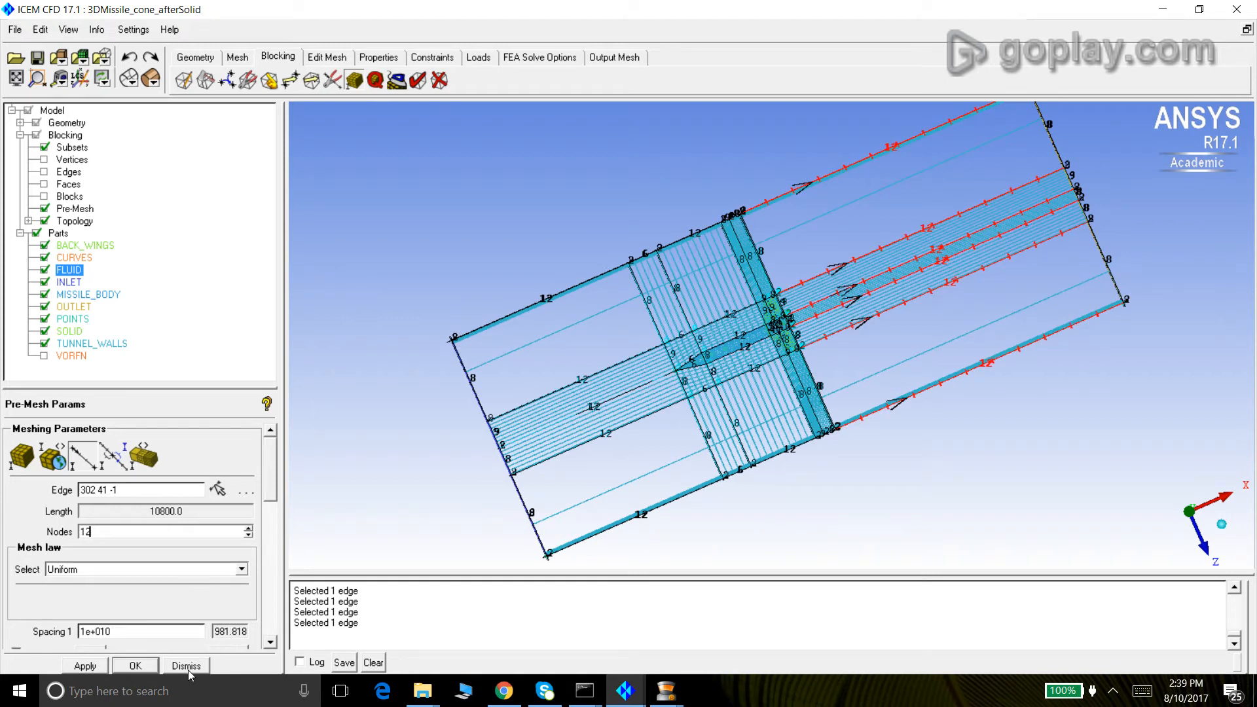
{"action": "left_click", "coordinate": [187, 667]}
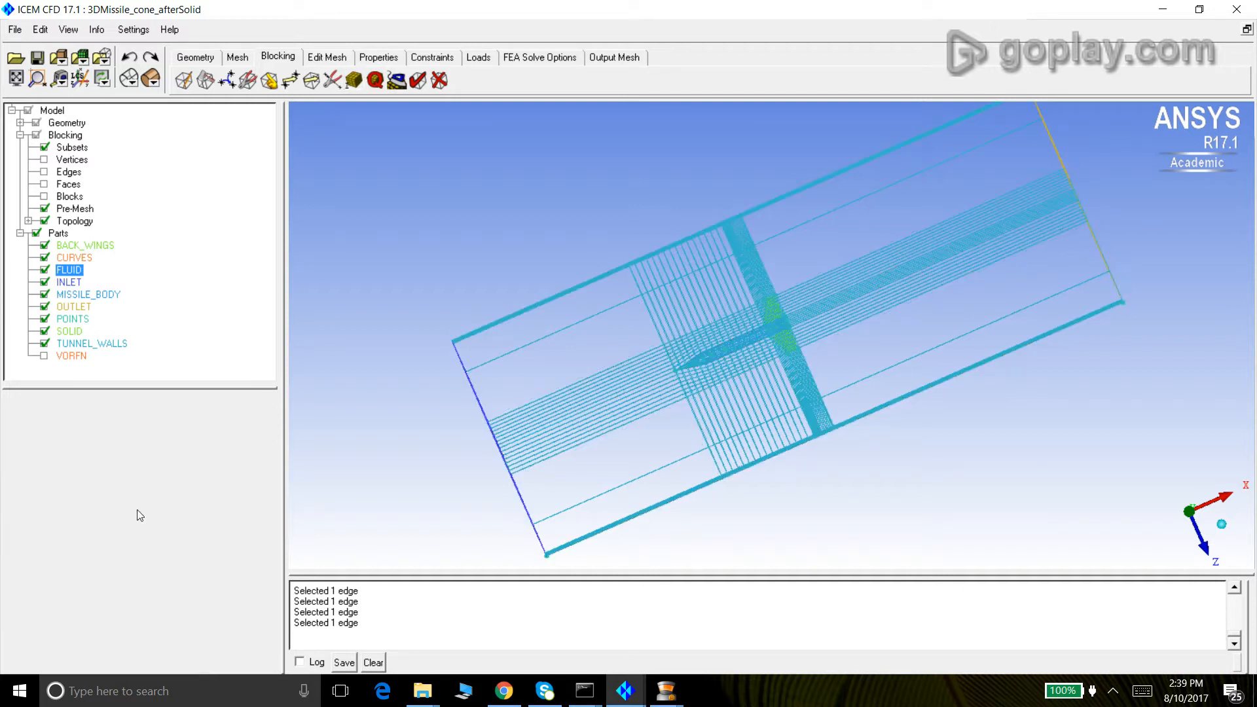
- Refresh the pre-mesh display and recompute the out-of-date mesh with the new edge node counts
{"action": "left_click", "coordinate": [44, 208]}
{"action": "left_click", "coordinate": [44, 208]}
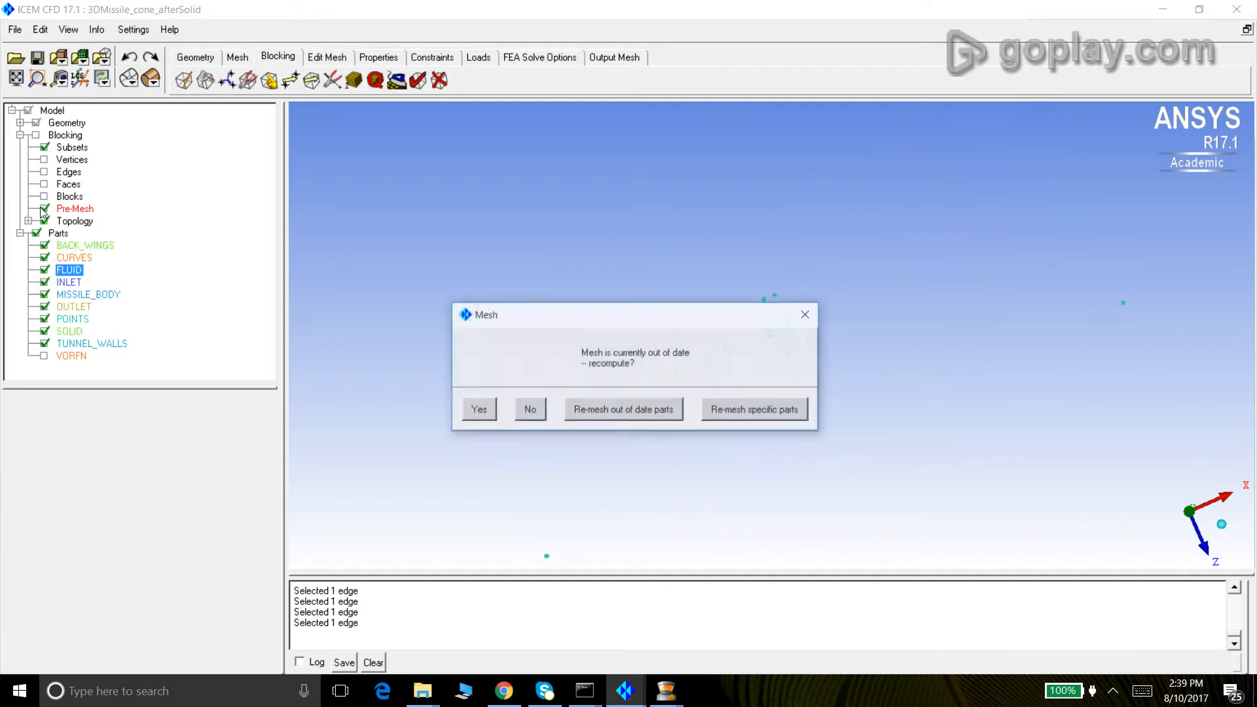
{"action": "left_click", "coordinate": [478, 409]}
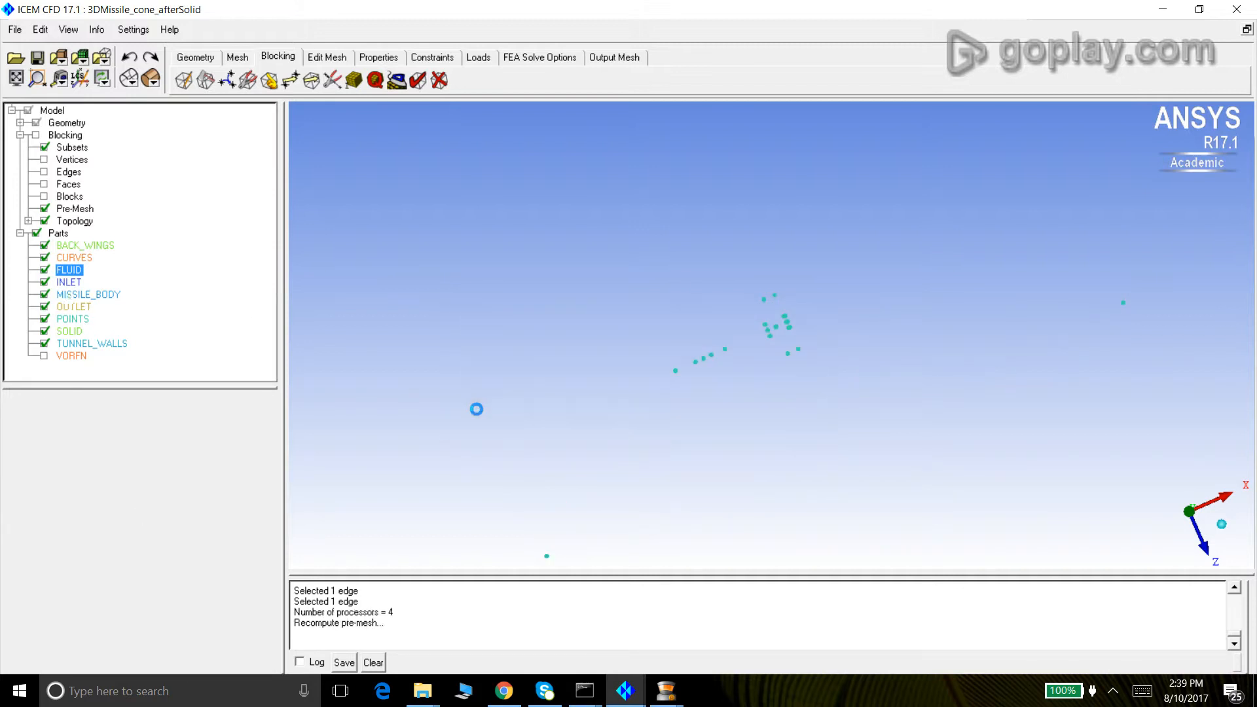